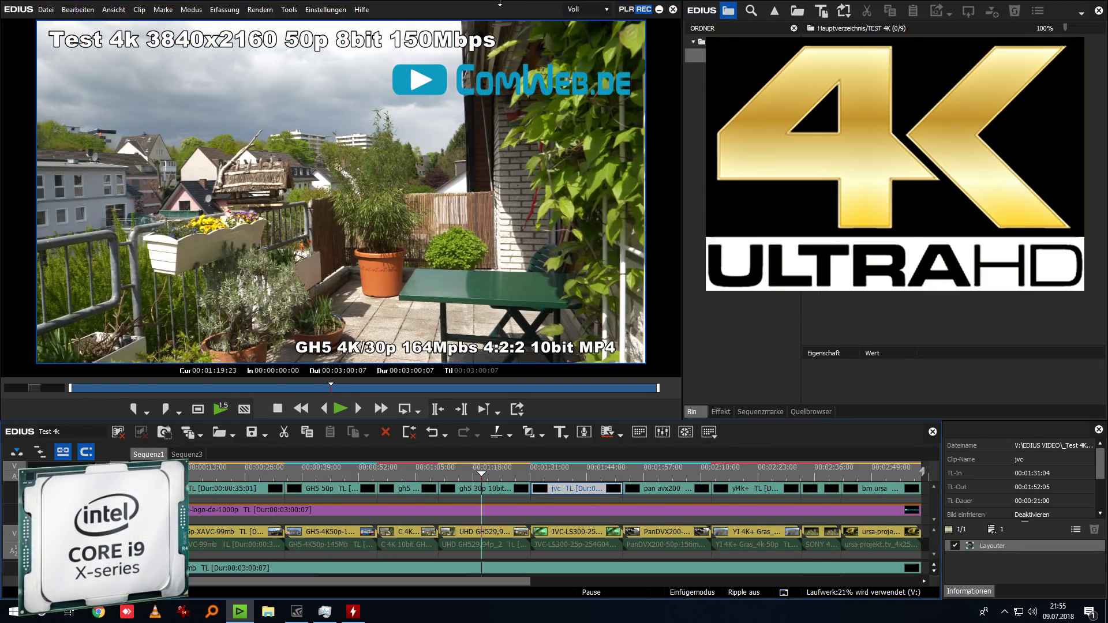
- Move the playhead in Sequenz1 to about 20 seconds, over the SONY AX53 clip
click(225, 476)
drag(227, 476, 212, 525)
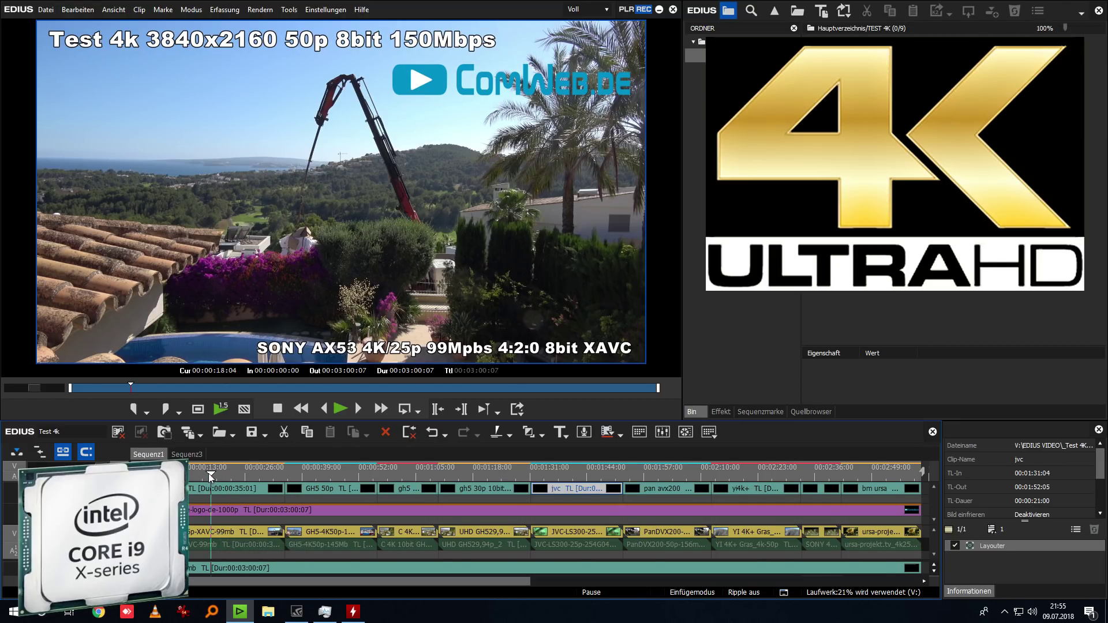
mouse_move(213, 475)
mouse_down()
mouse_move(352, 490)
mouse_move(195, 501)
mouse_move(220, 467)
mouse_move(202, 474)
mouse_move(218, 473)
mouse_up()
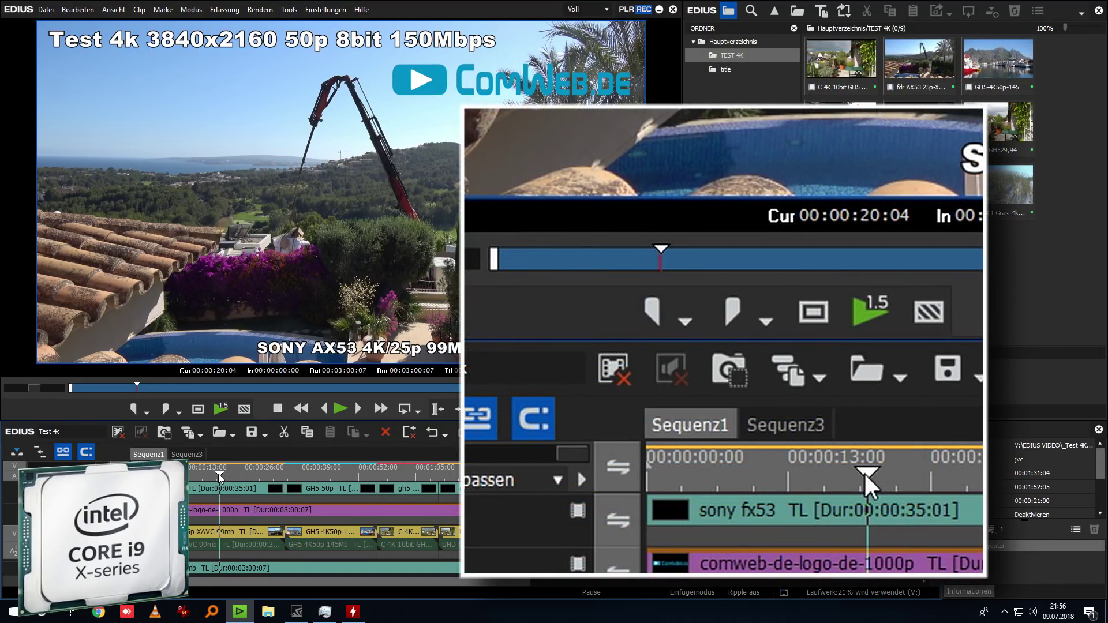
- In Sequenz3, move the playhead to about 10 seconds and select the fdr AX53 clip's Matrix filter to examine its applied effects
click(193, 457)
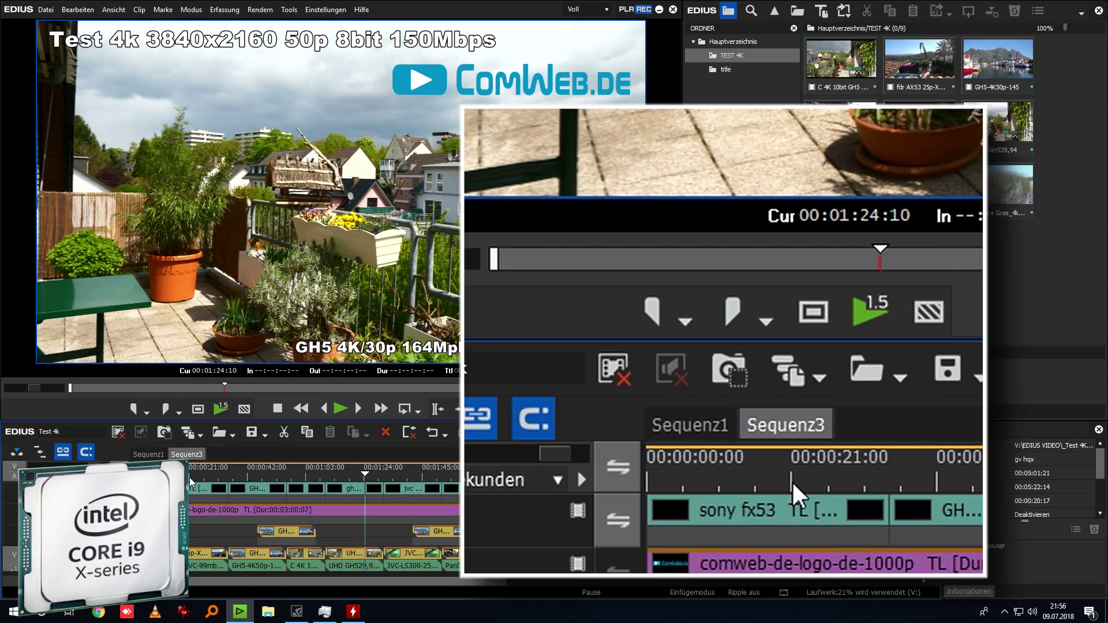
drag(189, 477, 161, 486)
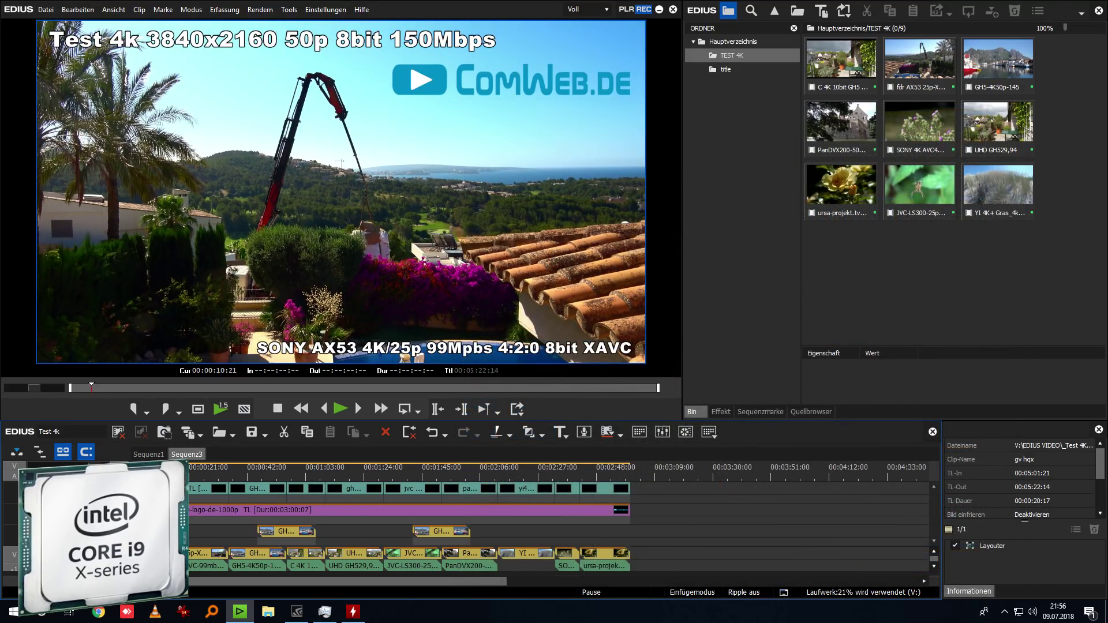
click(199, 555)
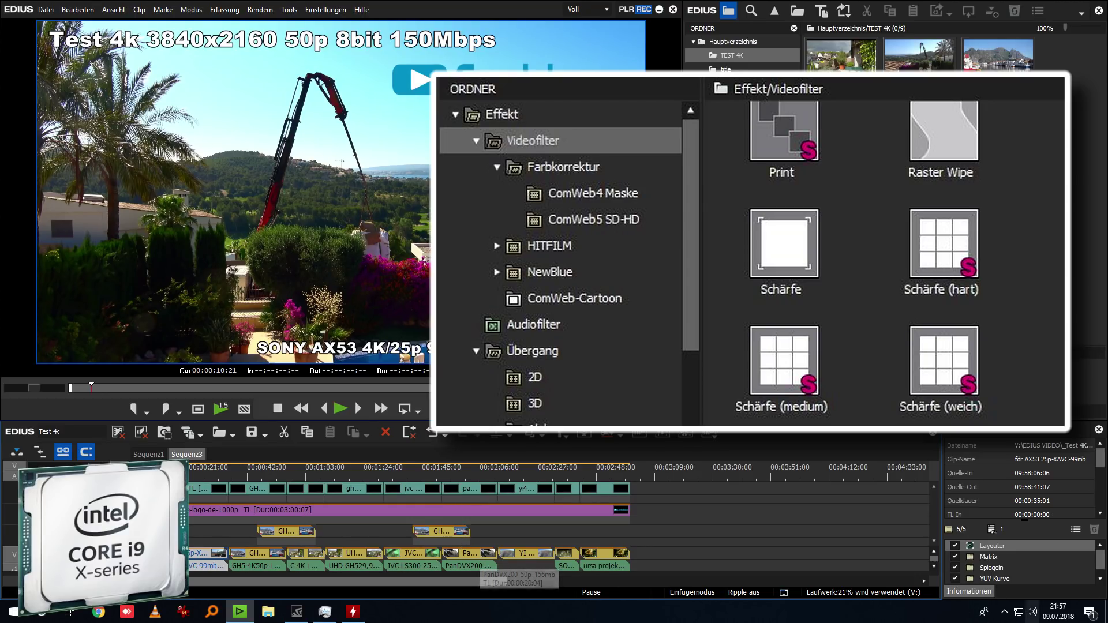
click(992, 558)
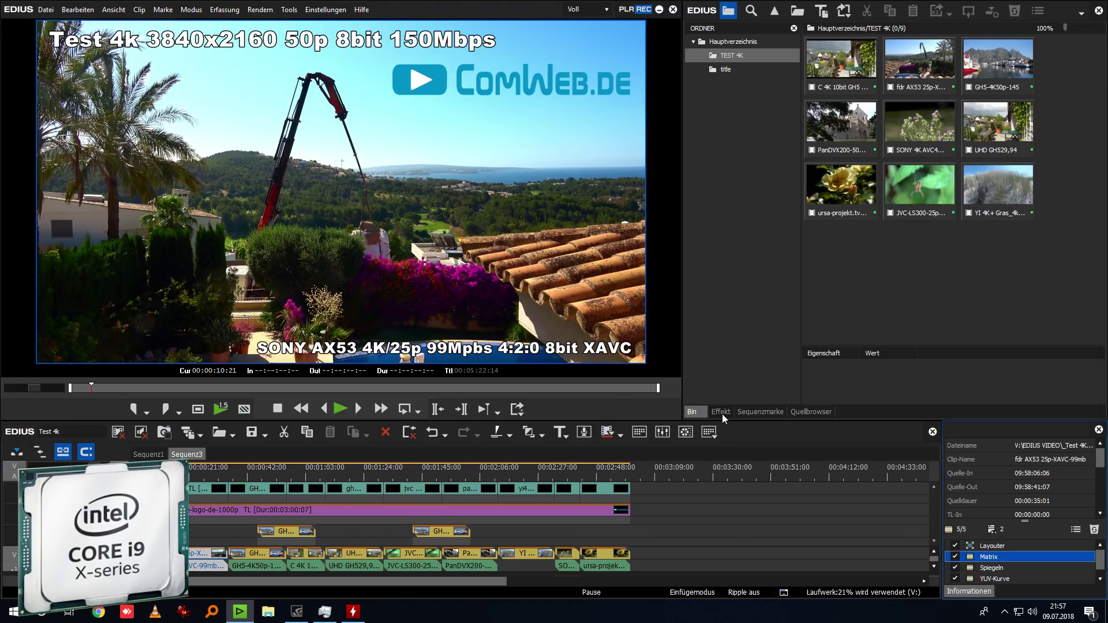
- Browse the Videofilter effects to the sharpening filters and select Schärfe (weich)
click(721, 412)
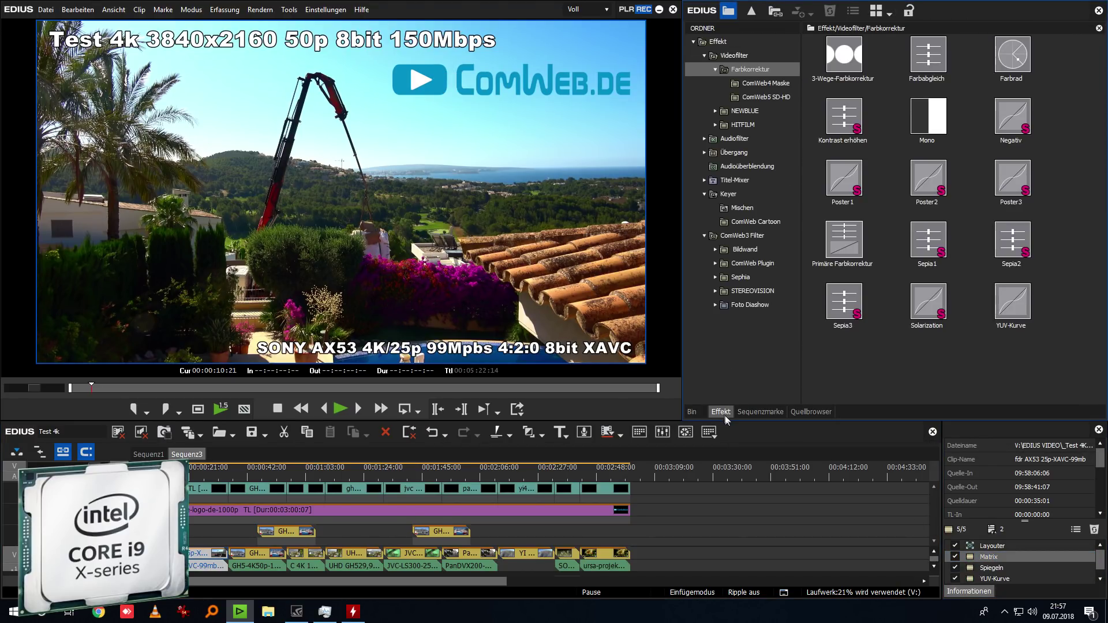
click(717, 57)
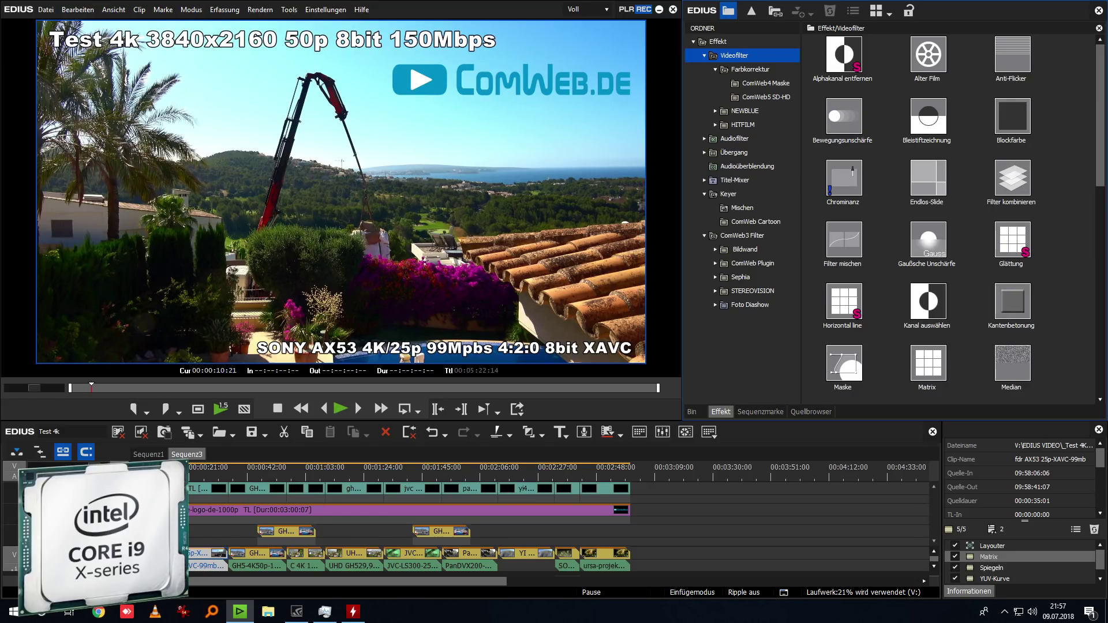
scroll(951, 219, down, 10)
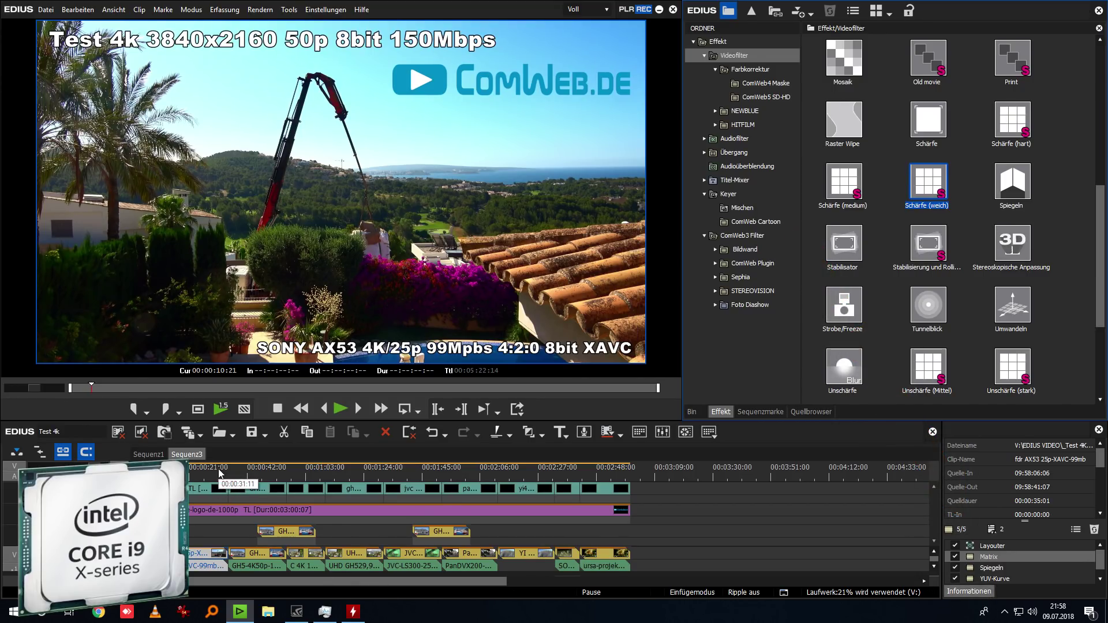
- Test playback of Sequenz3 at full preview quality, and play it again with the preview quality reduced to 1/2
click(341, 408)
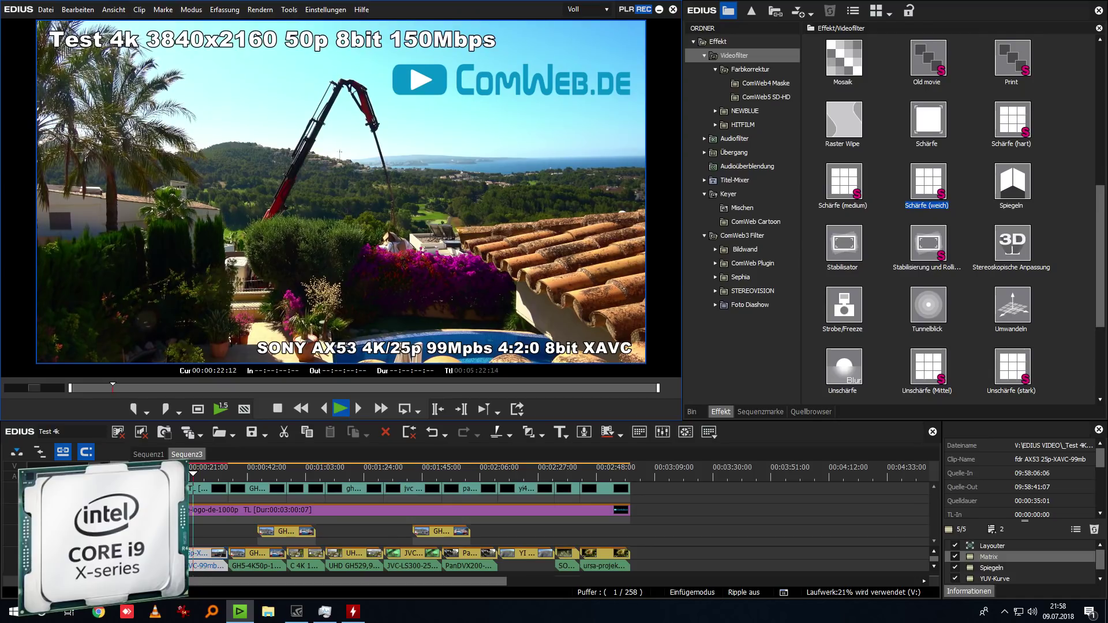
key(space)
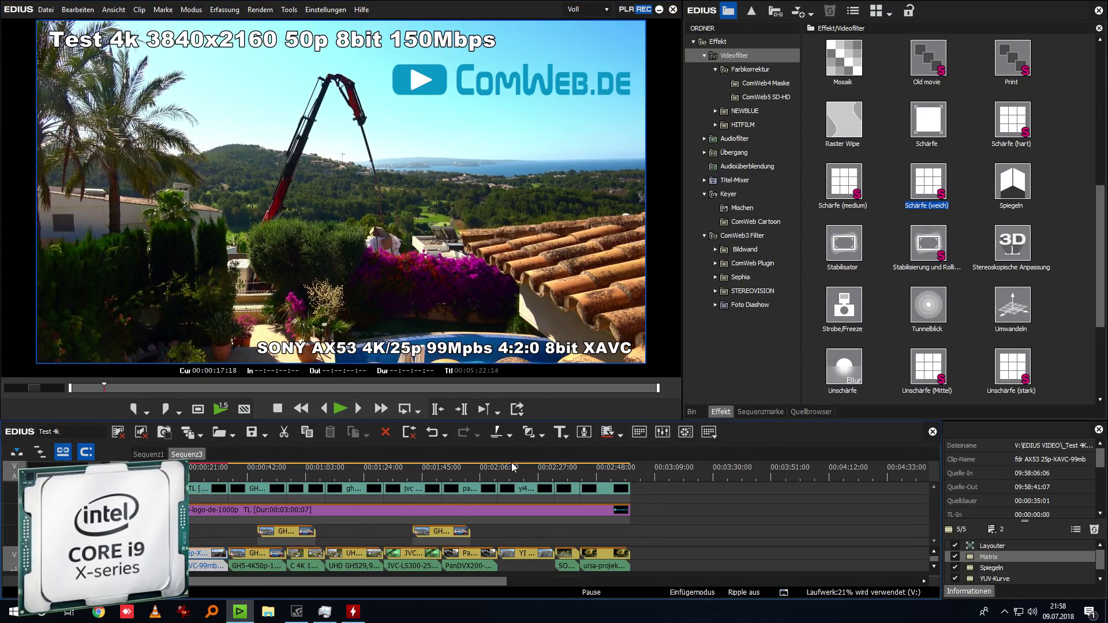
click(585, 10)
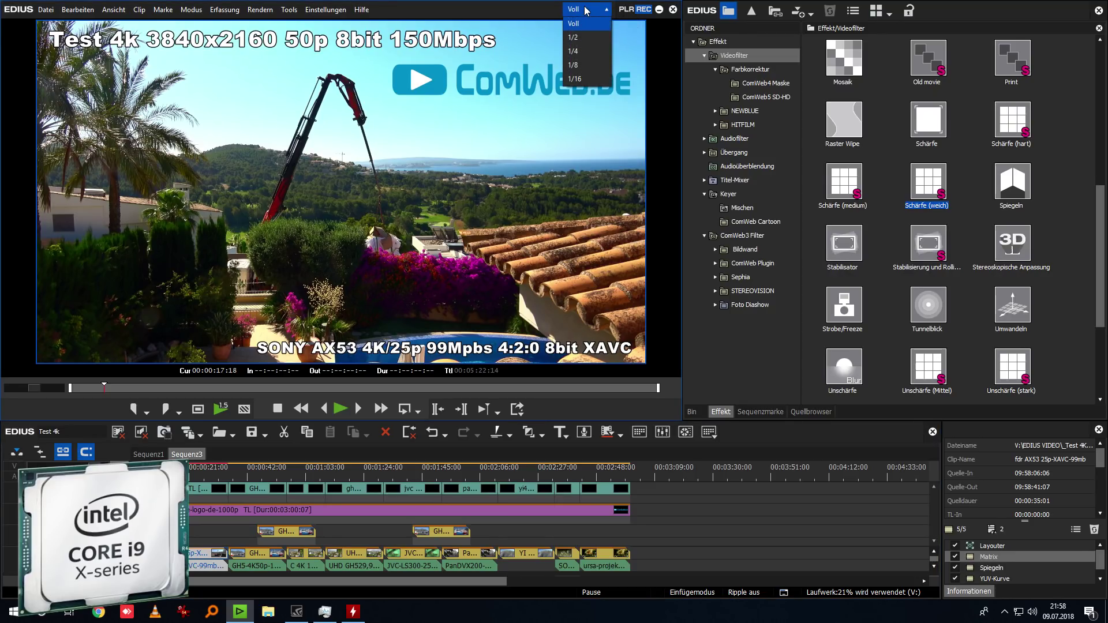
click(585, 39)
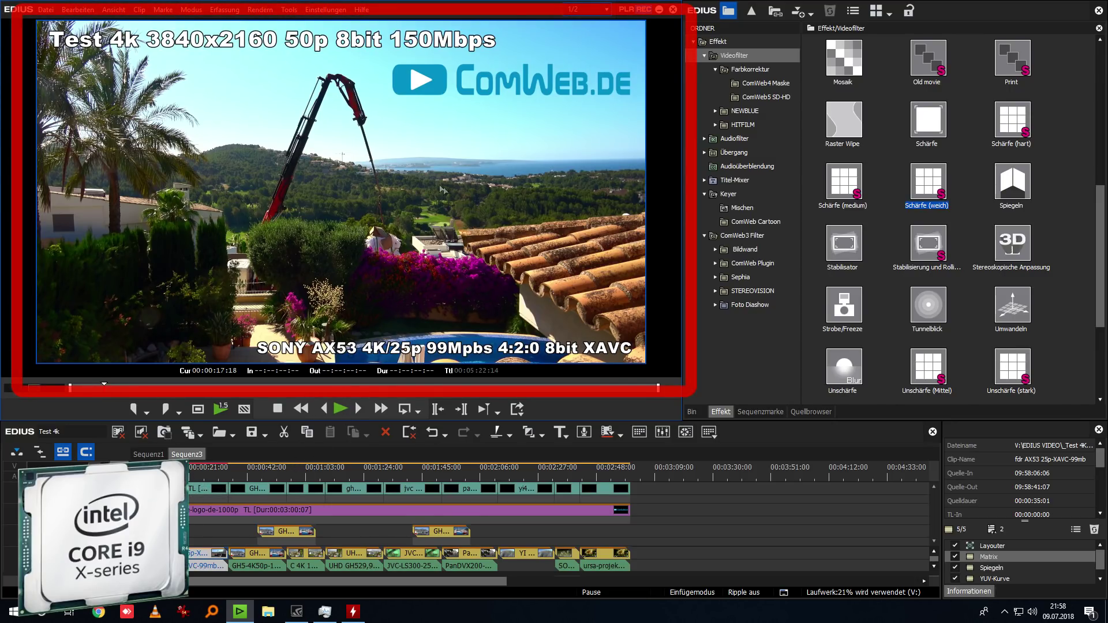
click(343, 411)
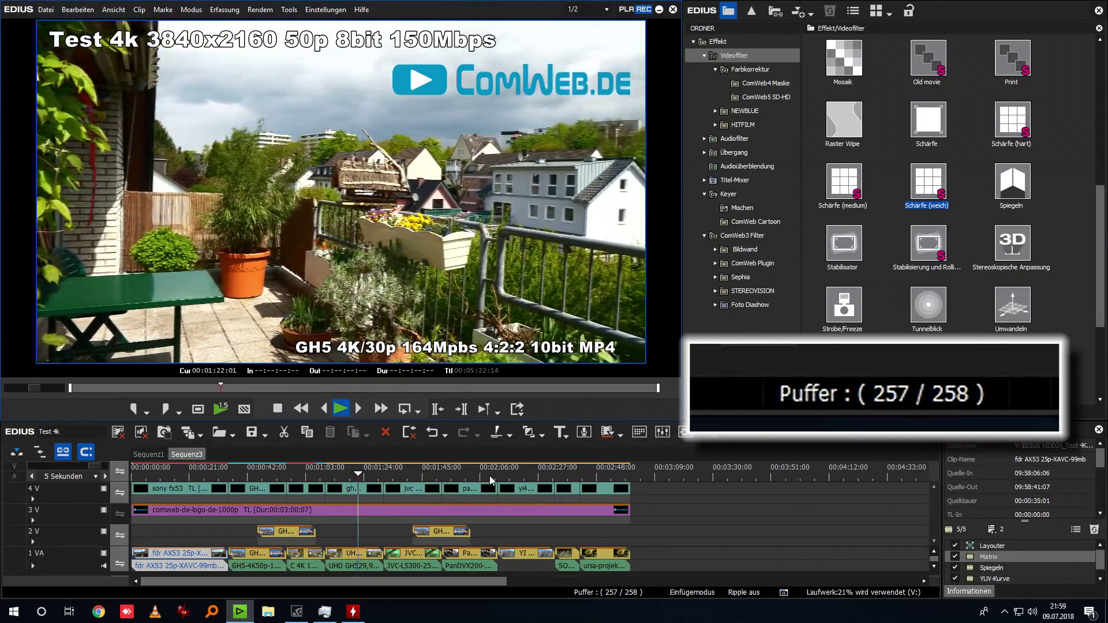
- Play Sequenz3 from the PanDVX200 clip into the YI 4K+ clip, examine the playback buffer, and stop playback
click(491, 480)
click(340, 410)
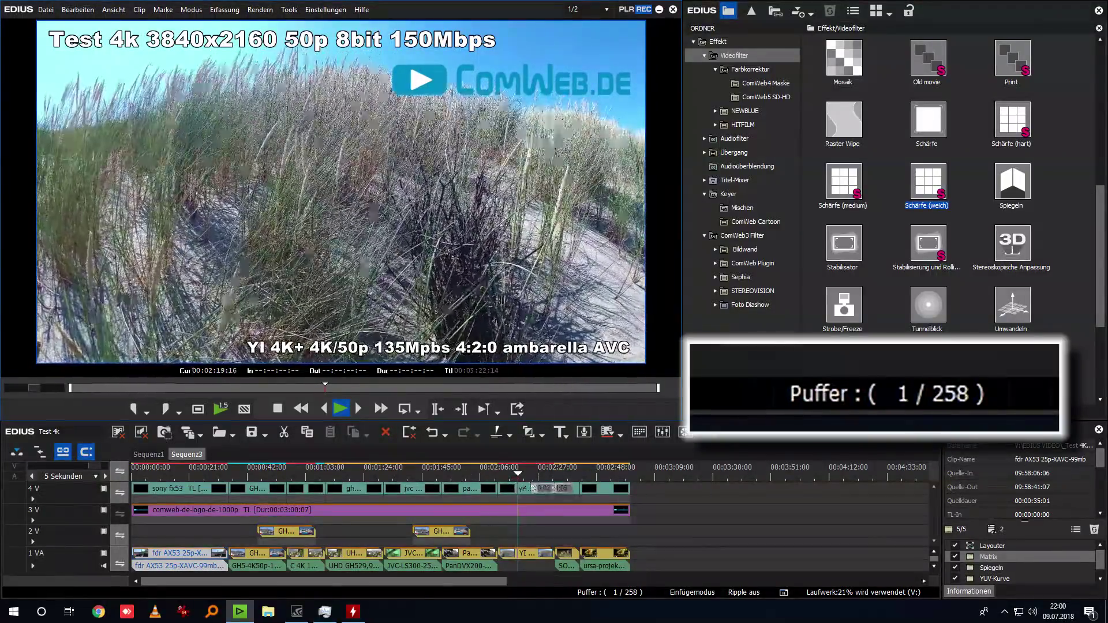
click(530, 490)
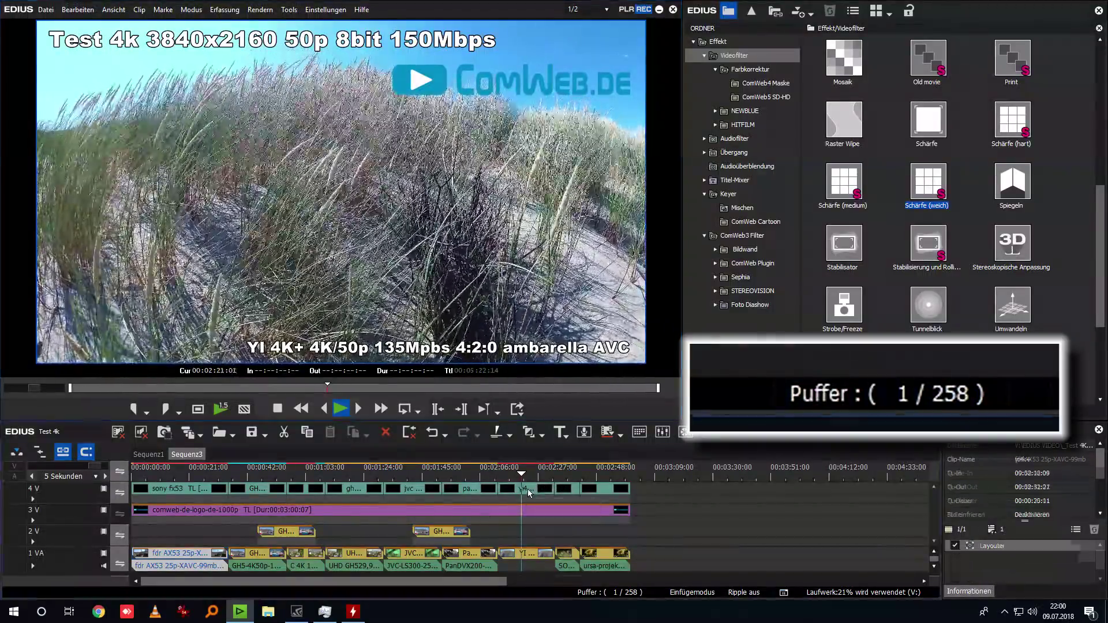
key(space)
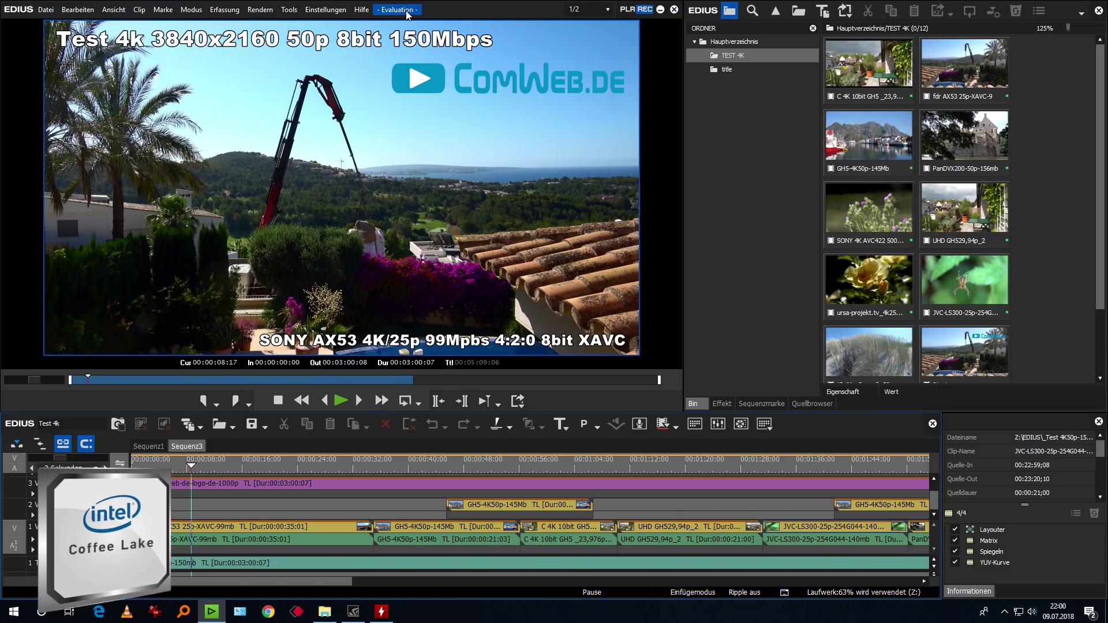
- Play Sequenz3 on the Coffee Lake system from about 8 seconds at 1/2 preview quality
click(343, 401)
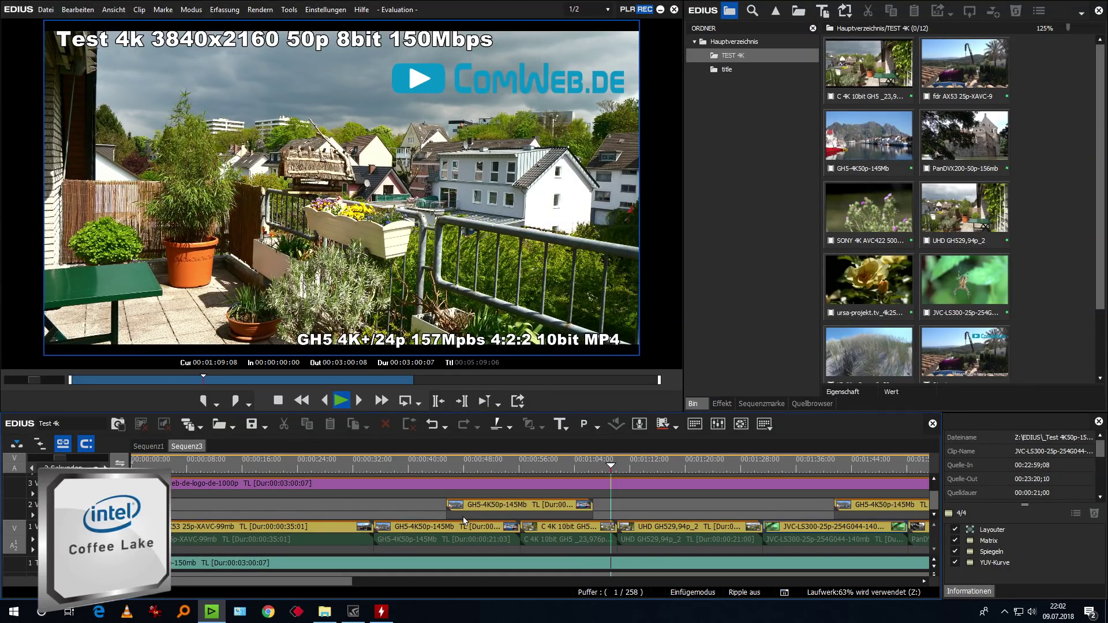
- Examine the available effects in the Farbkorrektur and Videofilter folders, including Primäre Farbkorrektur
click(721, 404)
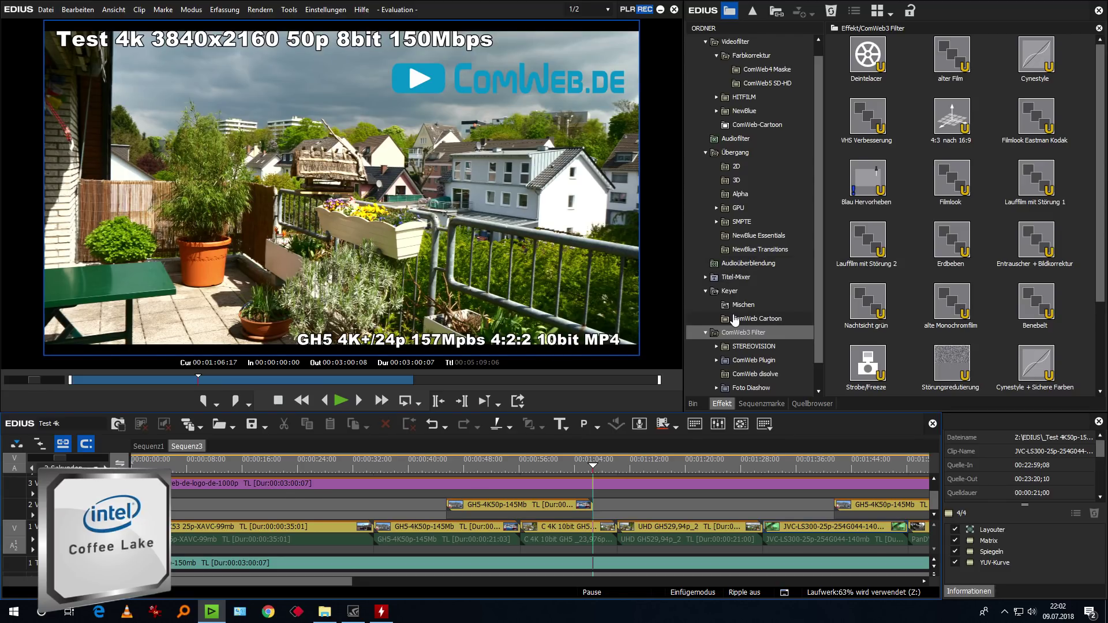
click(735, 57)
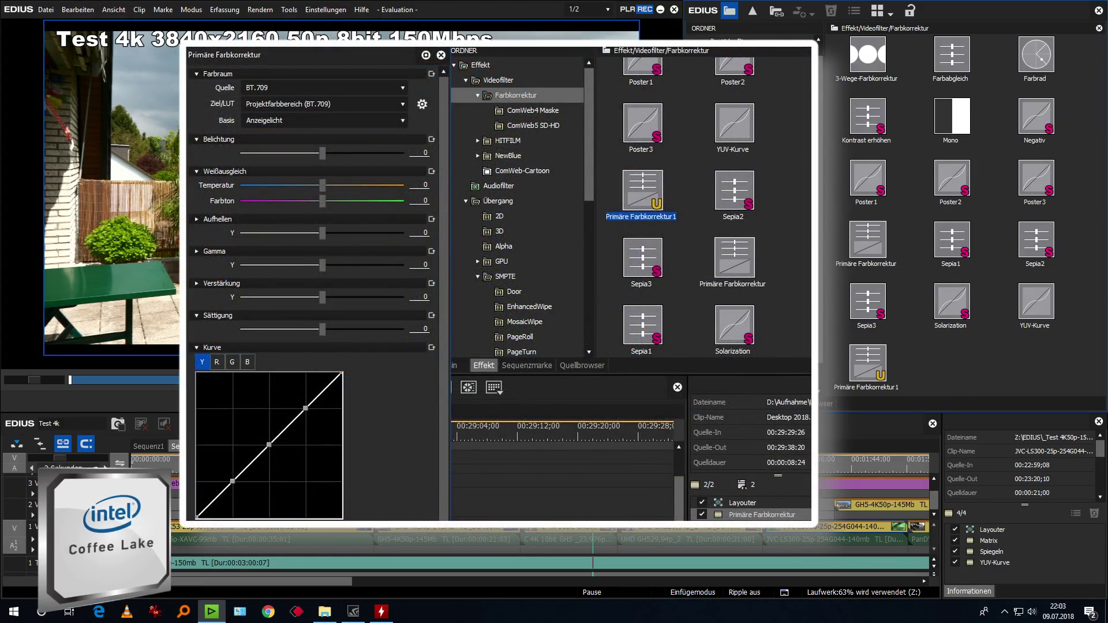
click(877, 250)
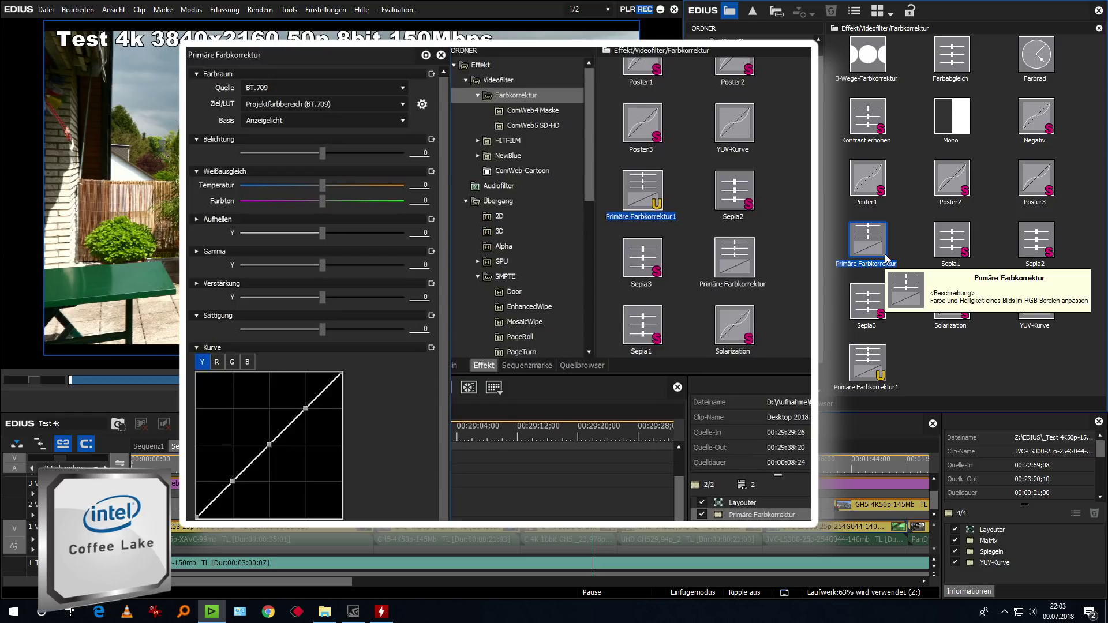
key(BackSpace)
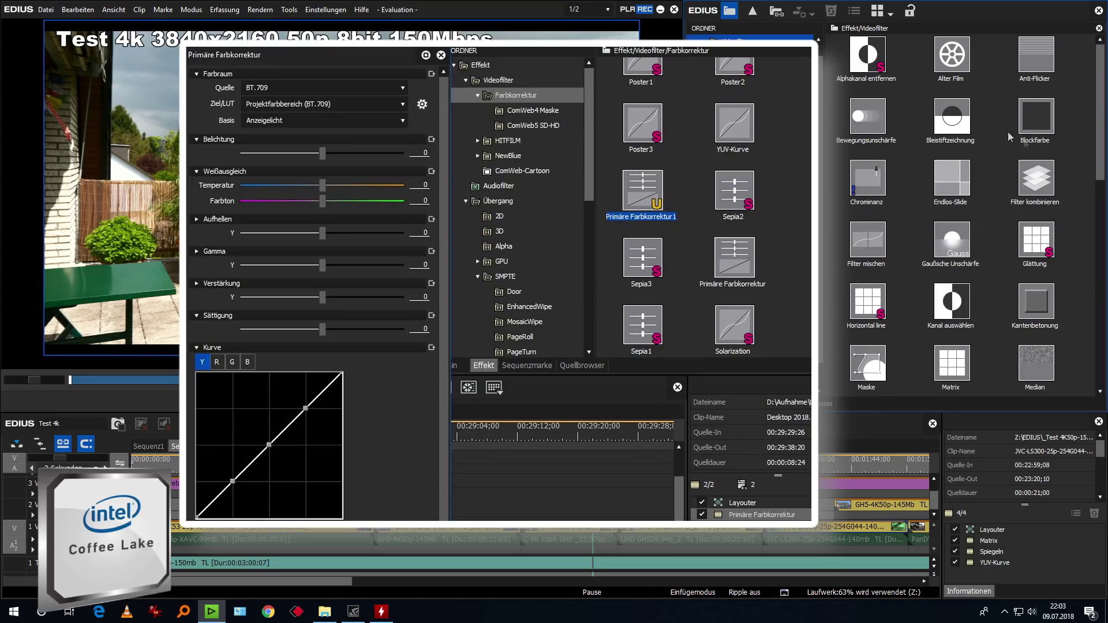
key(g)
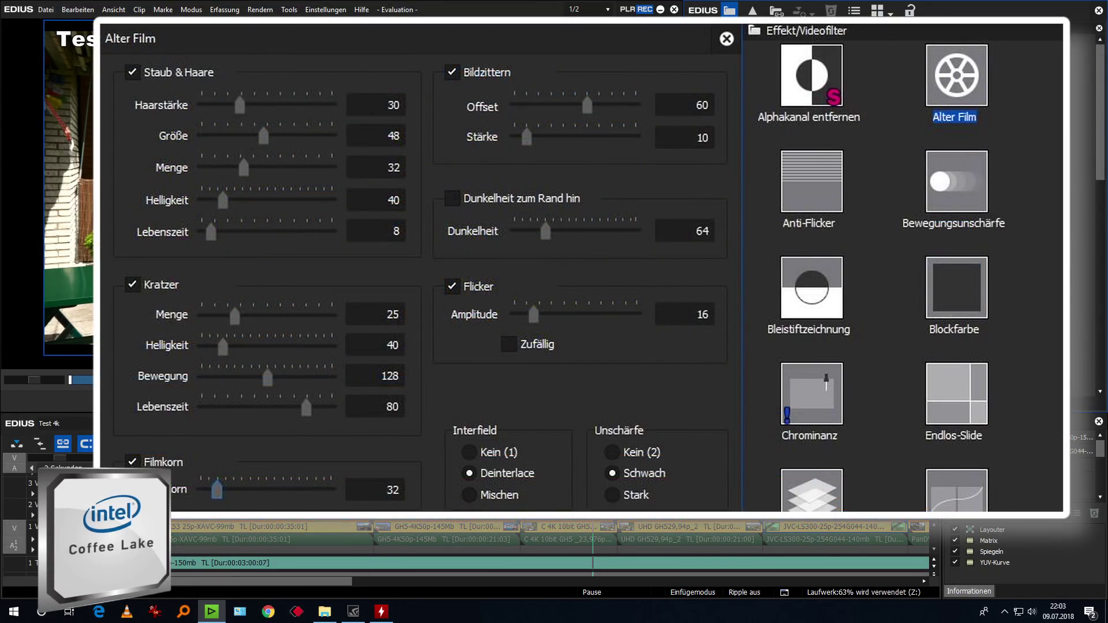
scroll(952, 230, down, 5)
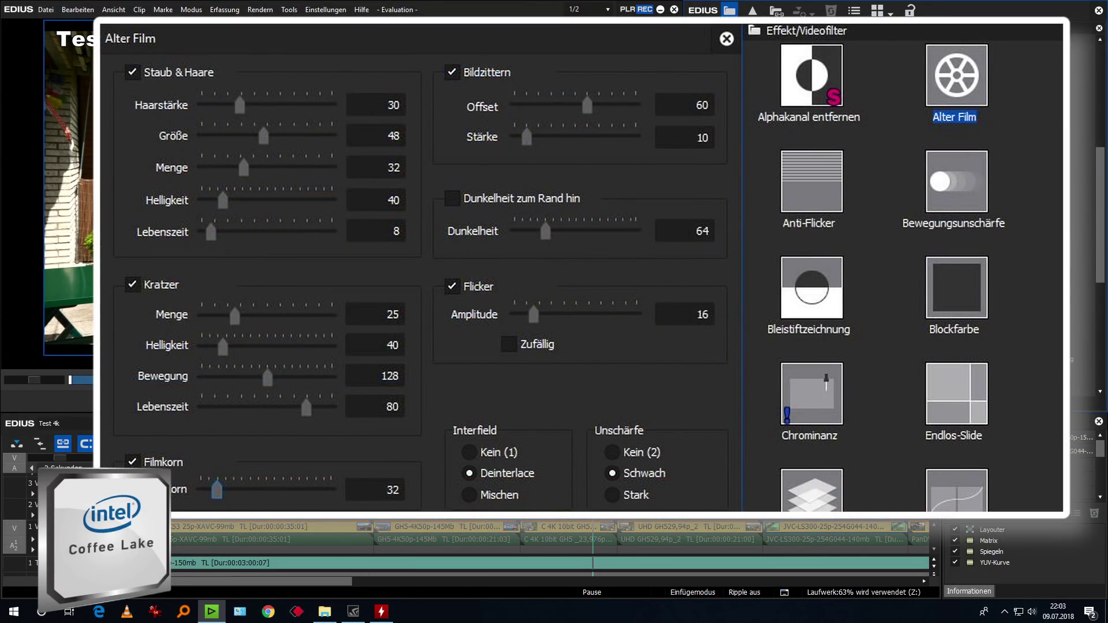
scroll(952, 231, down, 5)
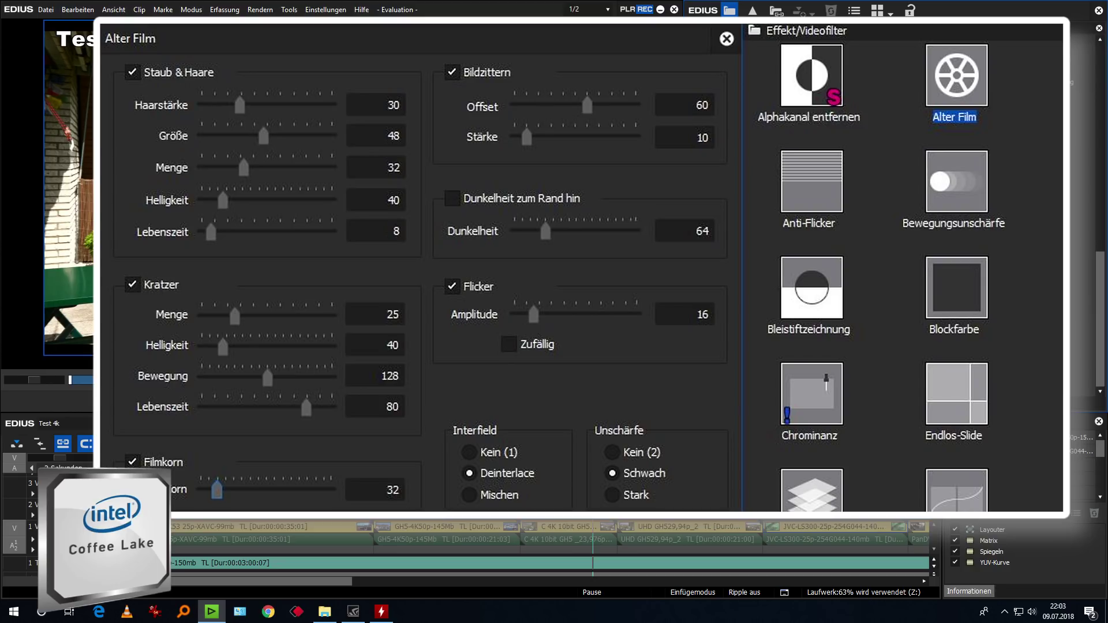
scroll(952, 231, up, 5)
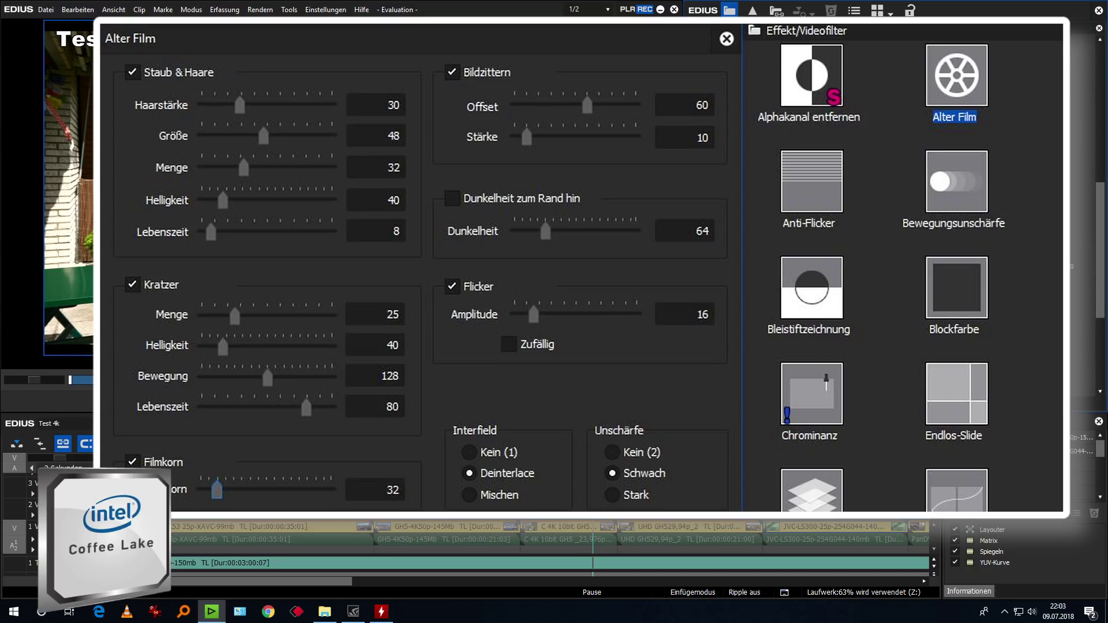
scroll(952, 230, up, 10)
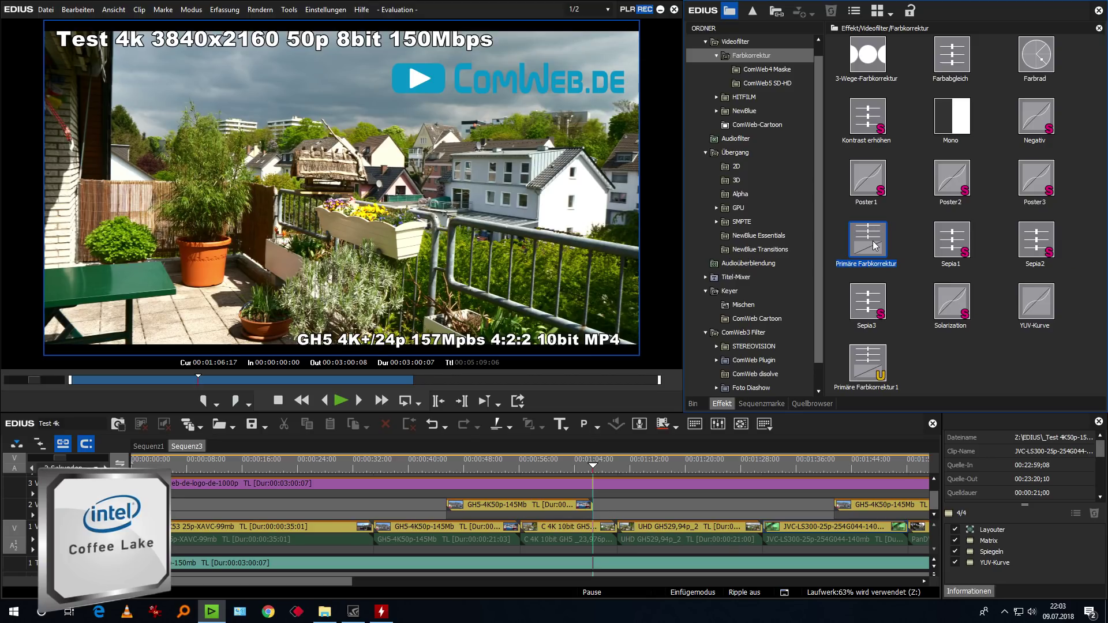
- Apply Primäre Farbkorrektur to the fdr AX53 clip and play the sequence from about 8 seconds
drag(872, 245, 254, 526)
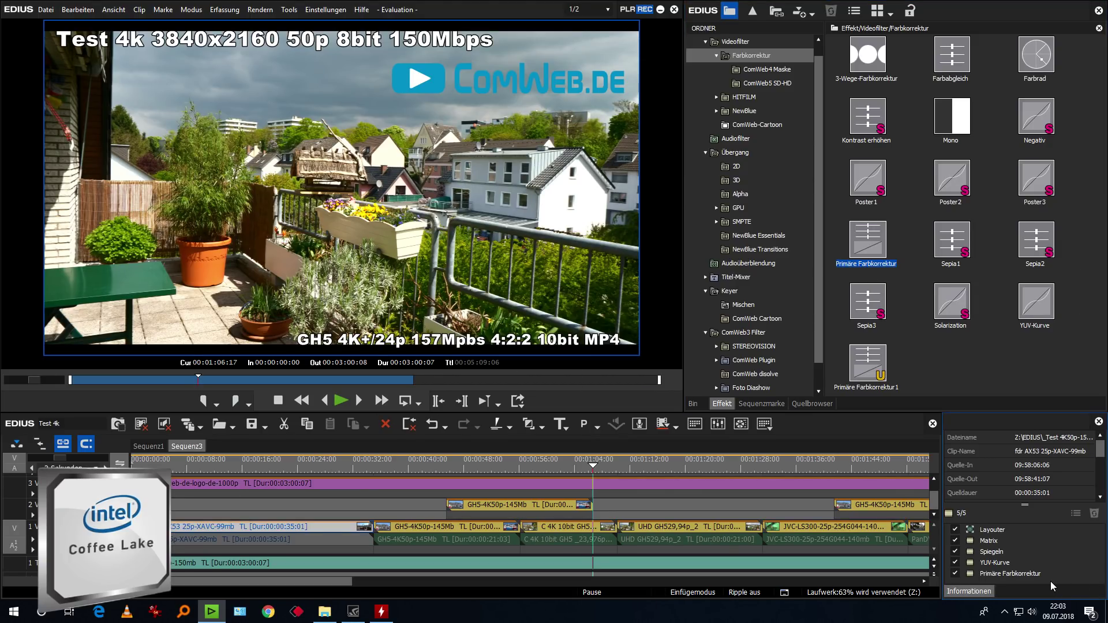
click(199, 461)
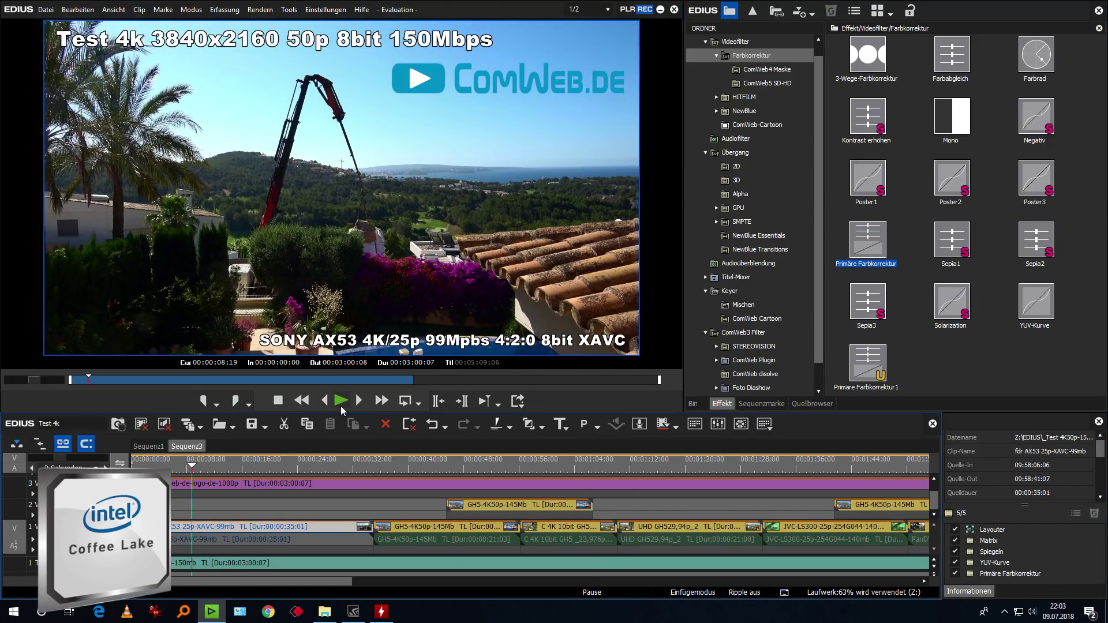
click(342, 401)
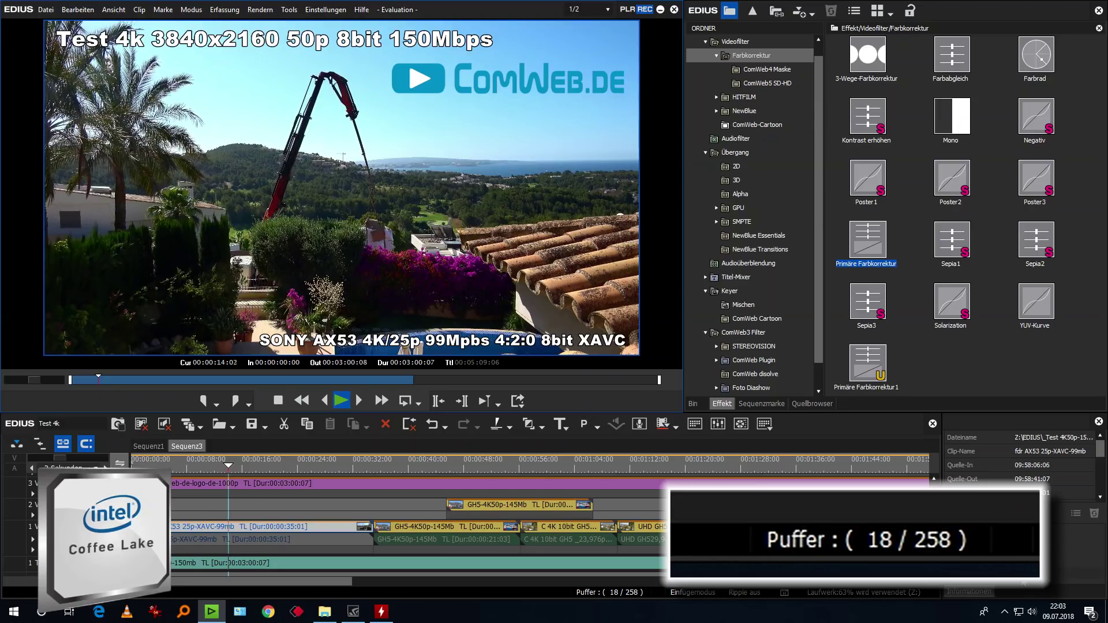
- In the fdr AX53 clip's Primäre Farbkorrektur, set Belichtung to 12 and Temperatur to 7, raise Sättigung slightly, and test playback
double_click(1009, 573)
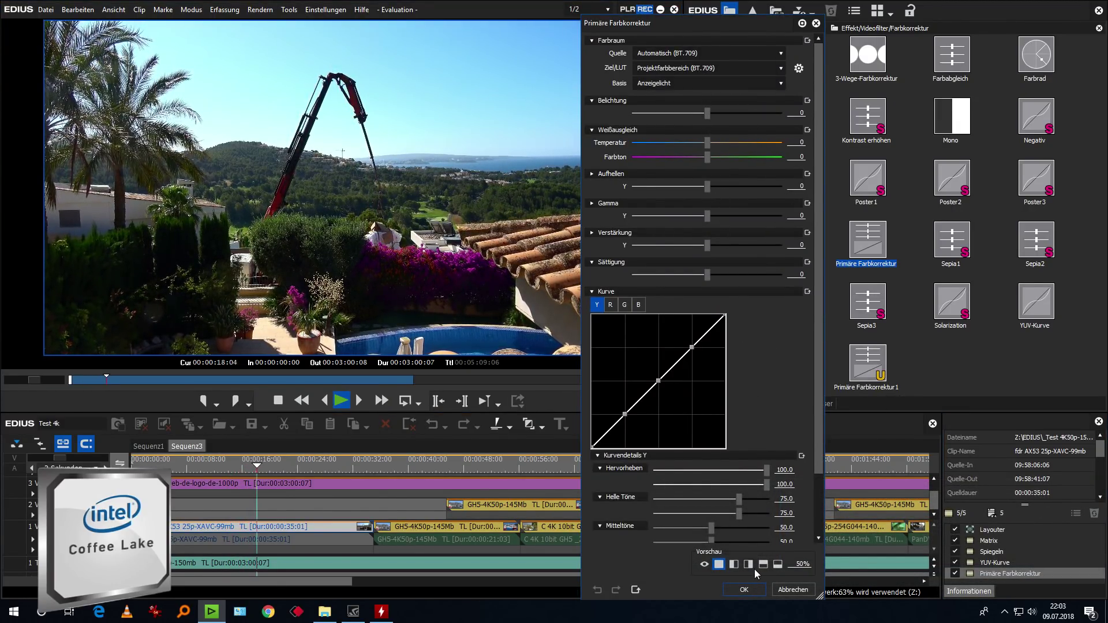
click(221, 458)
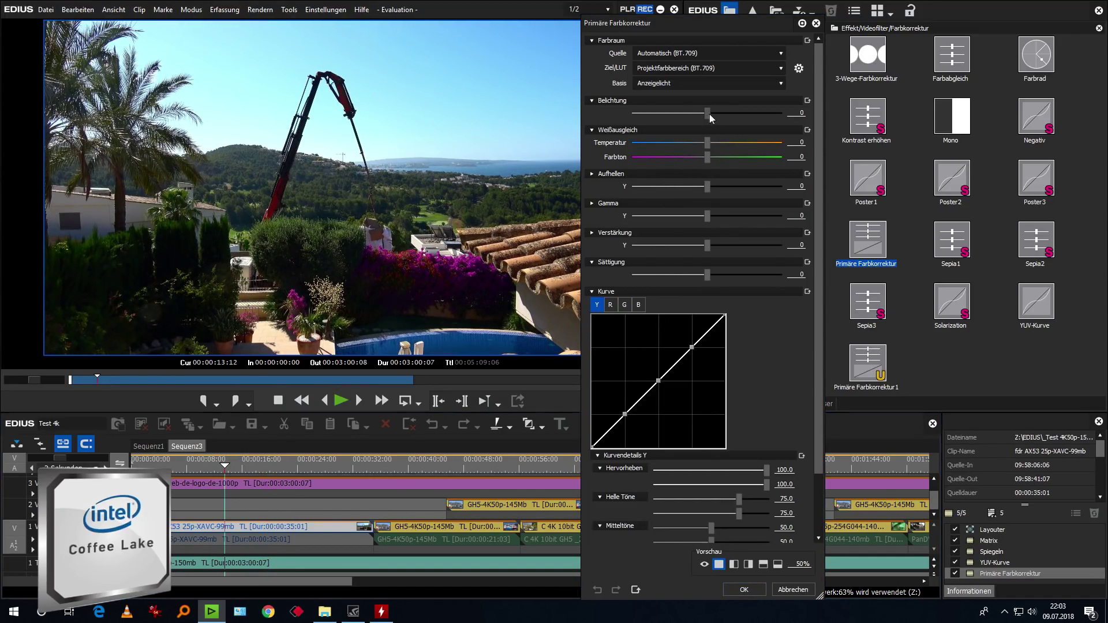
drag(708, 113, 715, 114)
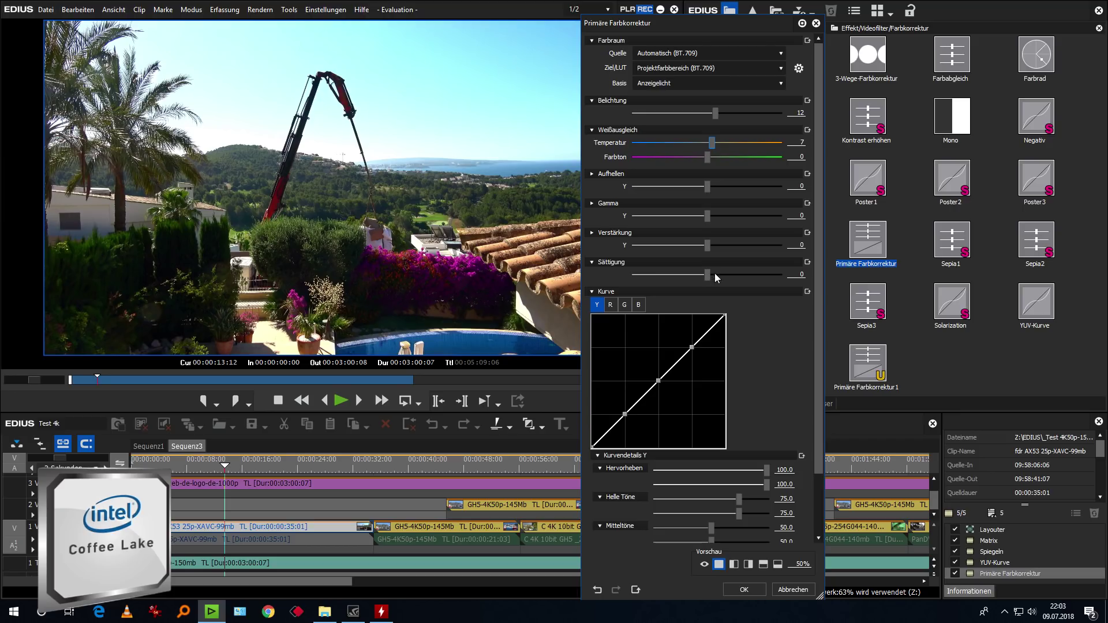
drag(712, 273, 721, 275)
click(744, 590)
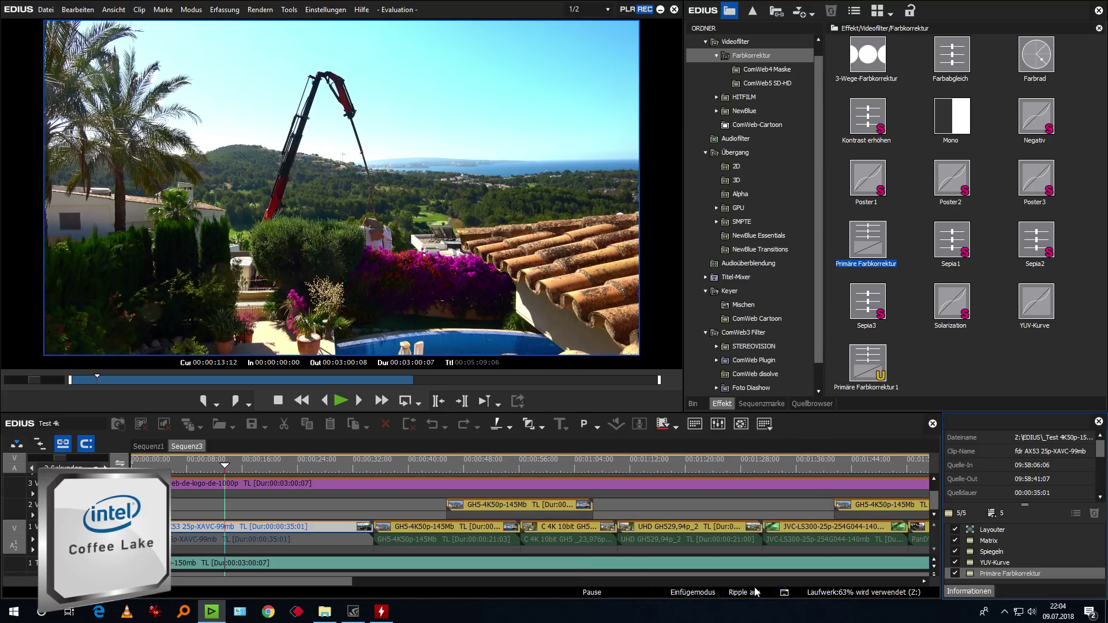
click(341, 402)
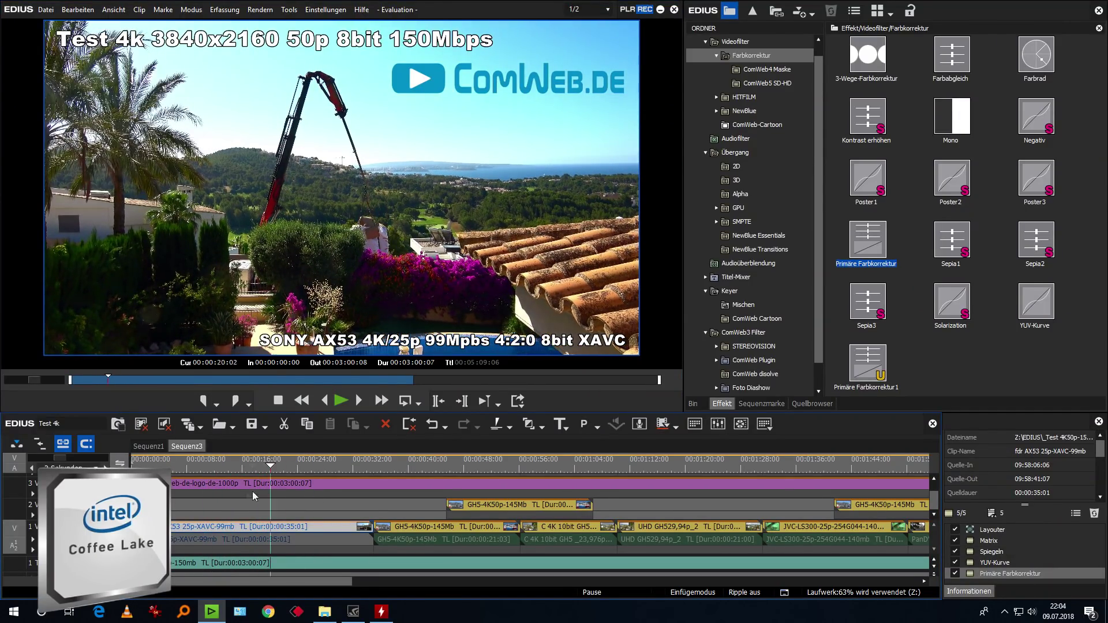
- Delete the Primäre Farbkorrektur filter from the fdr AX53 clip and return the effect browser to the Farbkorrektur folder
click(307, 504)
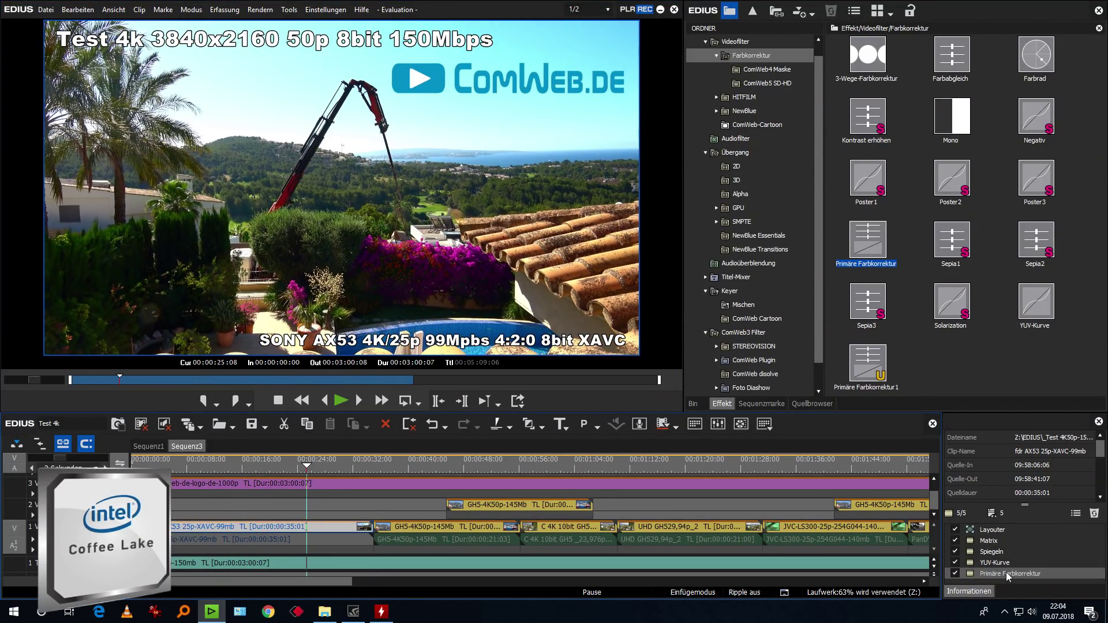
click(1007, 575)
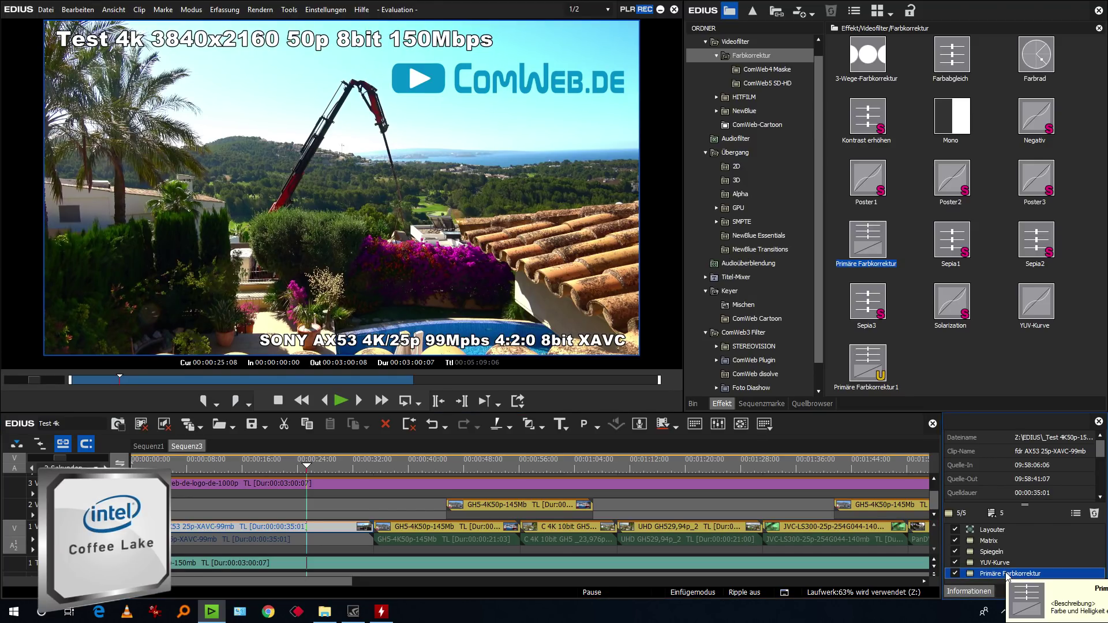
key(Delete)
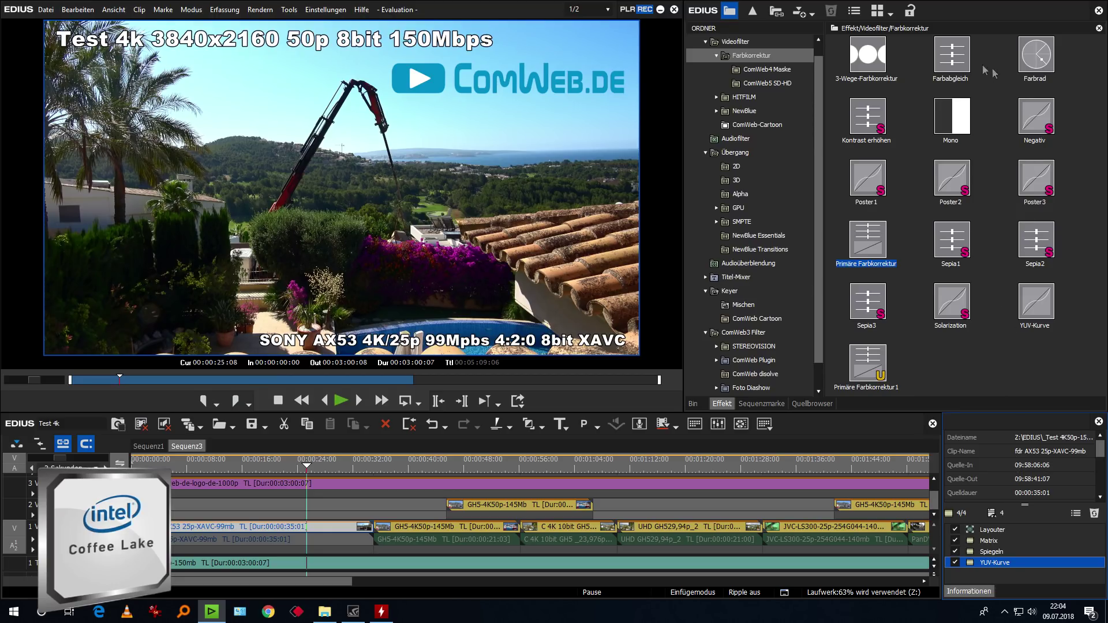
click(741, 42)
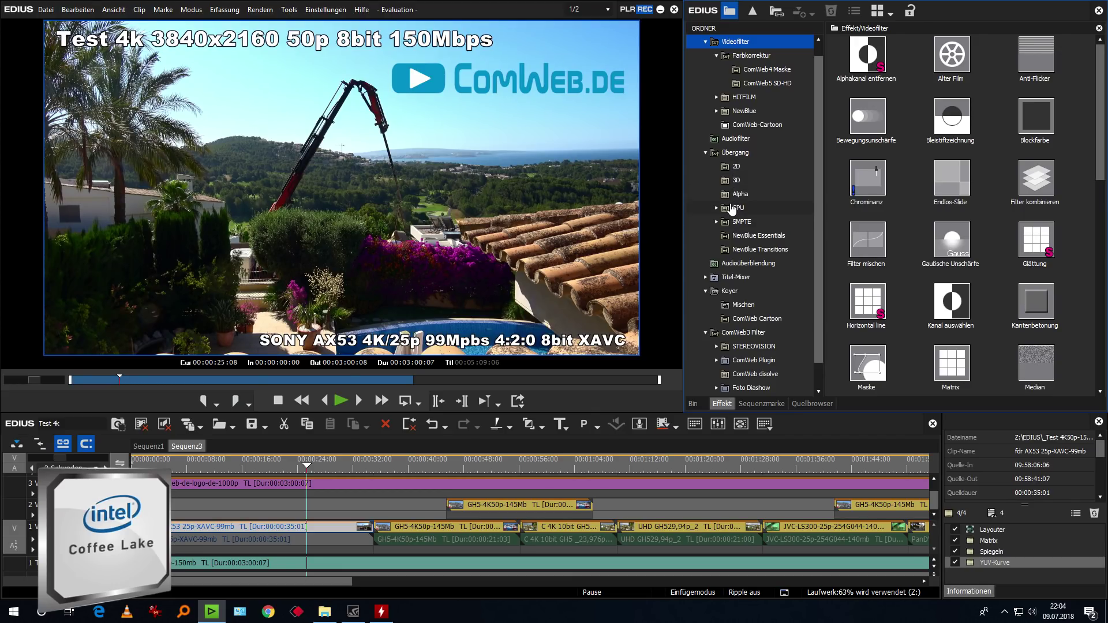
click(752, 56)
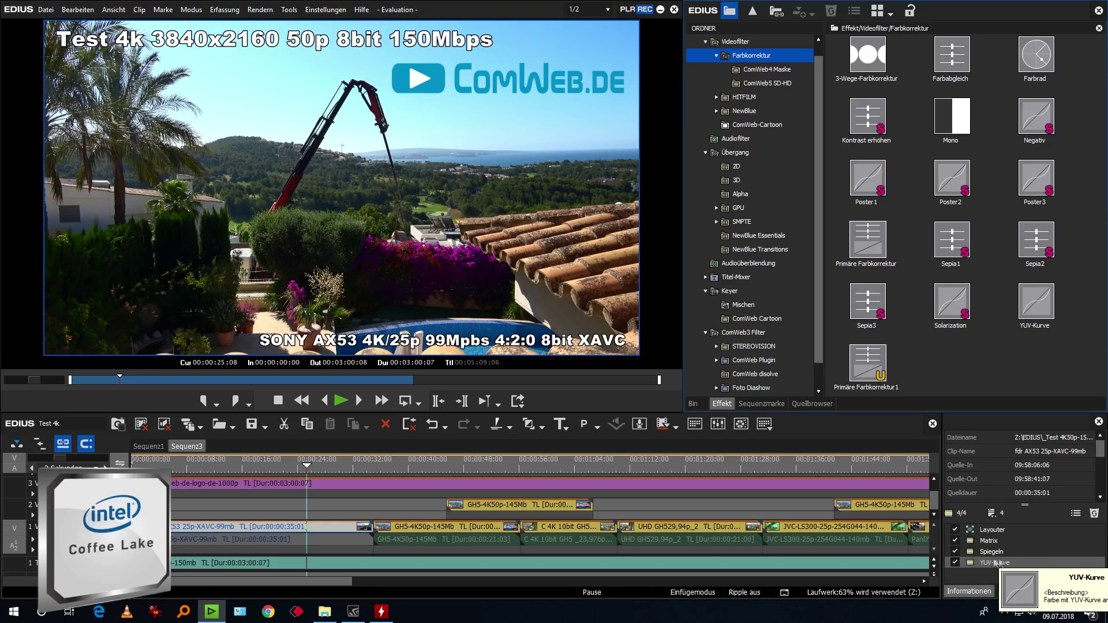
- Play Sequenz3 from the JVC-LS300 clip on the Coffee Lake system and bring the following part of the timeline into view
drag(279, 462, 792, 522)
key(space)
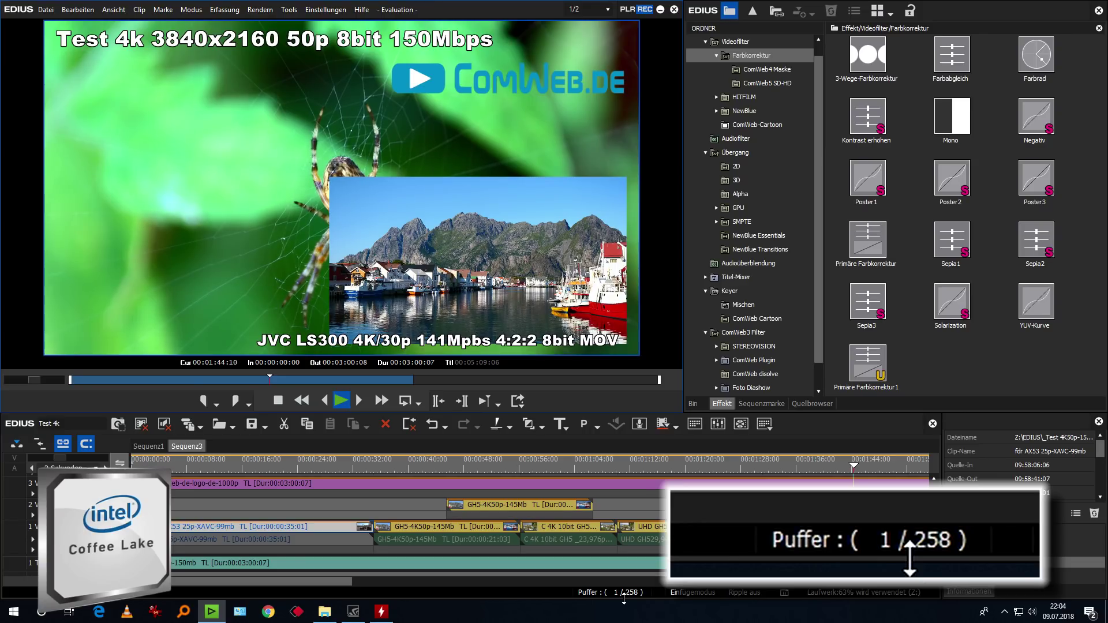
drag(336, 582, 427, 590)
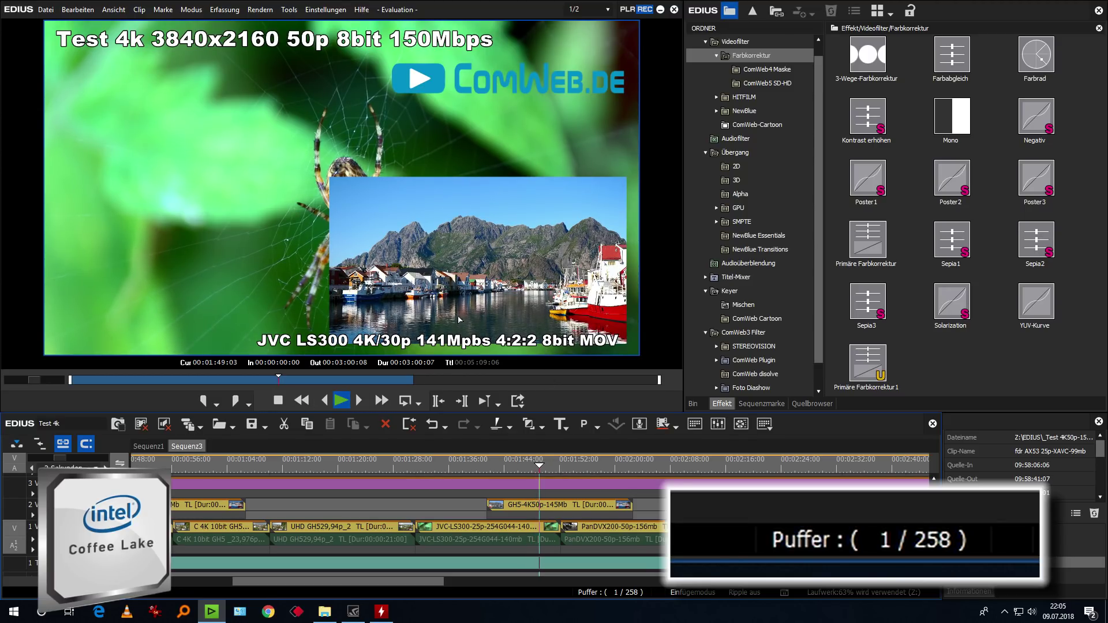
- Stop playback, move to about 2:10 in the PanDVX200 clip, and play on into the YI 4K+ Gras clip
key(space)
key(Page_Down)
key(Page_Down)
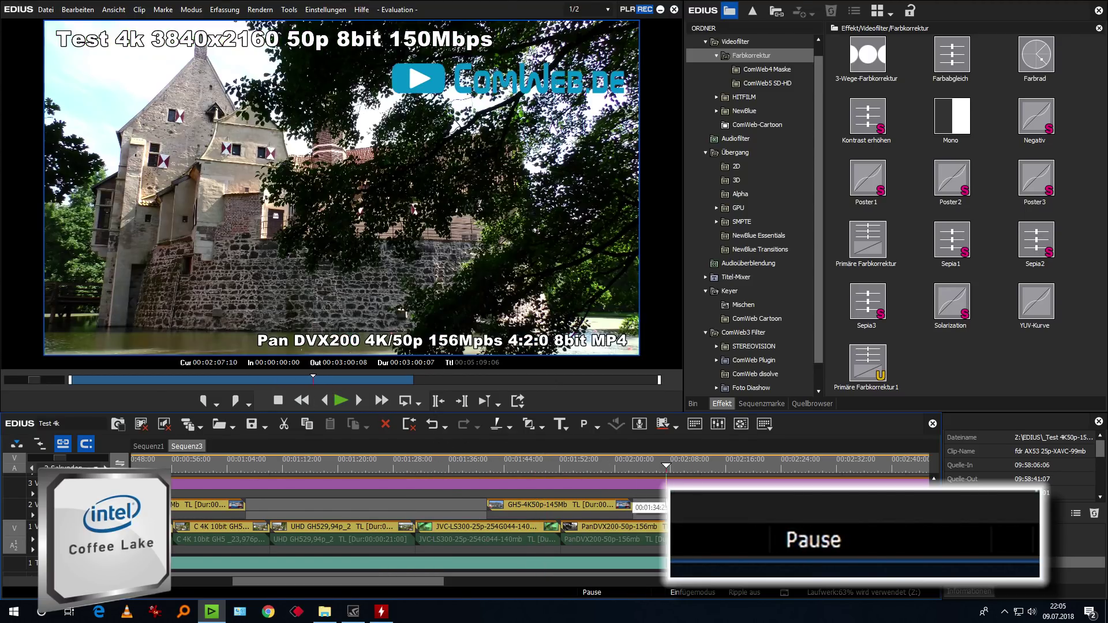
key(Page_Up)
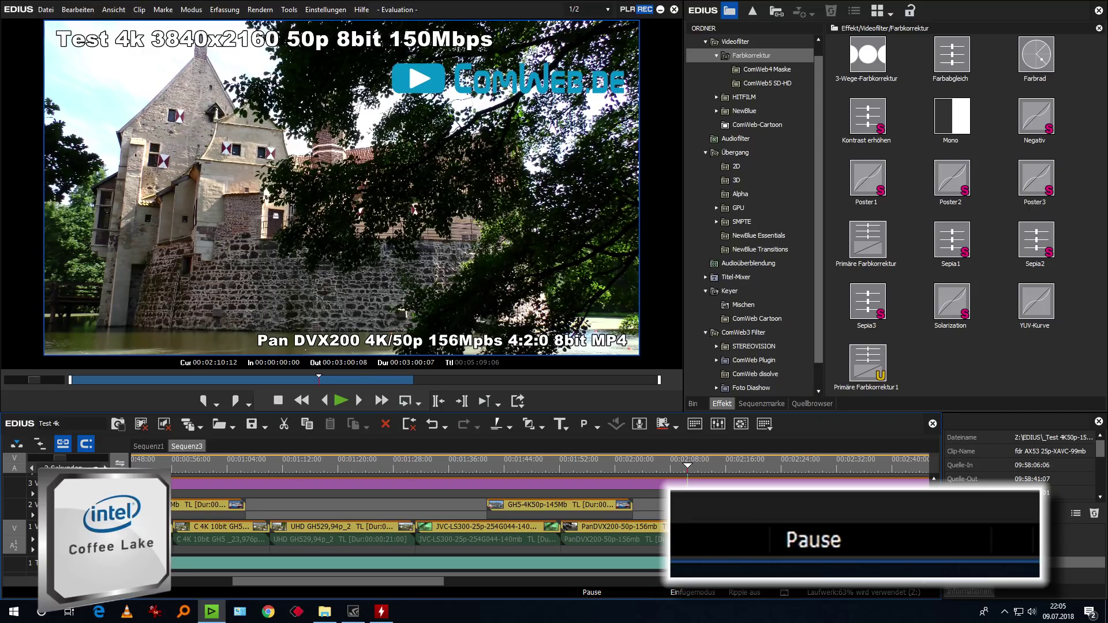
click(342, 400)
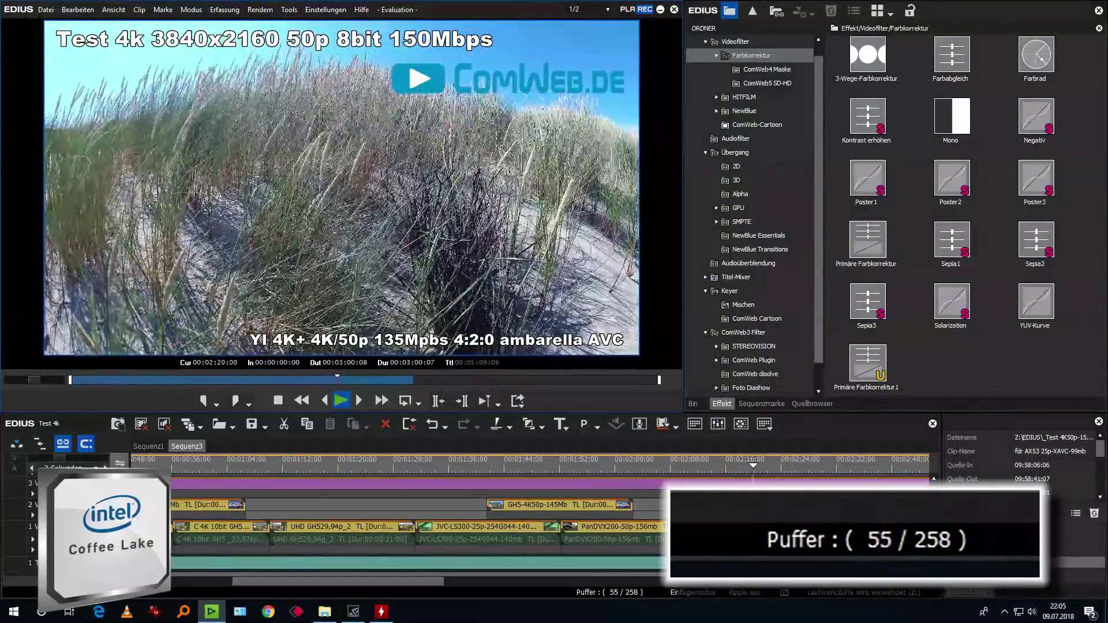
- Scrub back to about 2:14 in the YI 4K+ Gras clip, and on to about 2:38 in the Sony FS7 clip
click(769, 468)
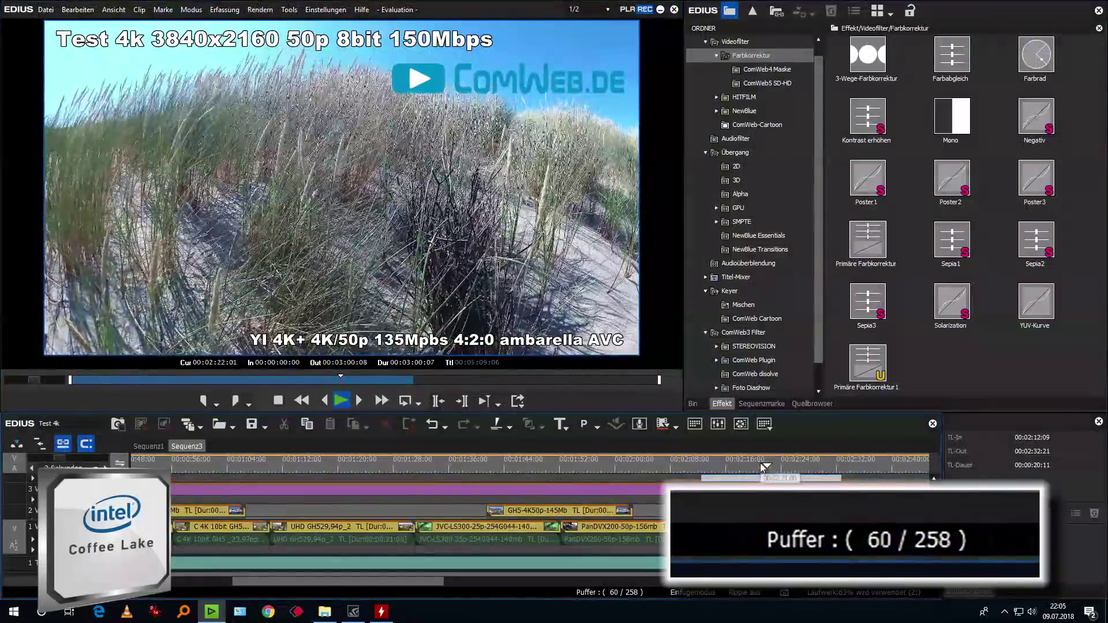
click(717, 467)
click(759, 468)
drag(758, 465, 714, 472)
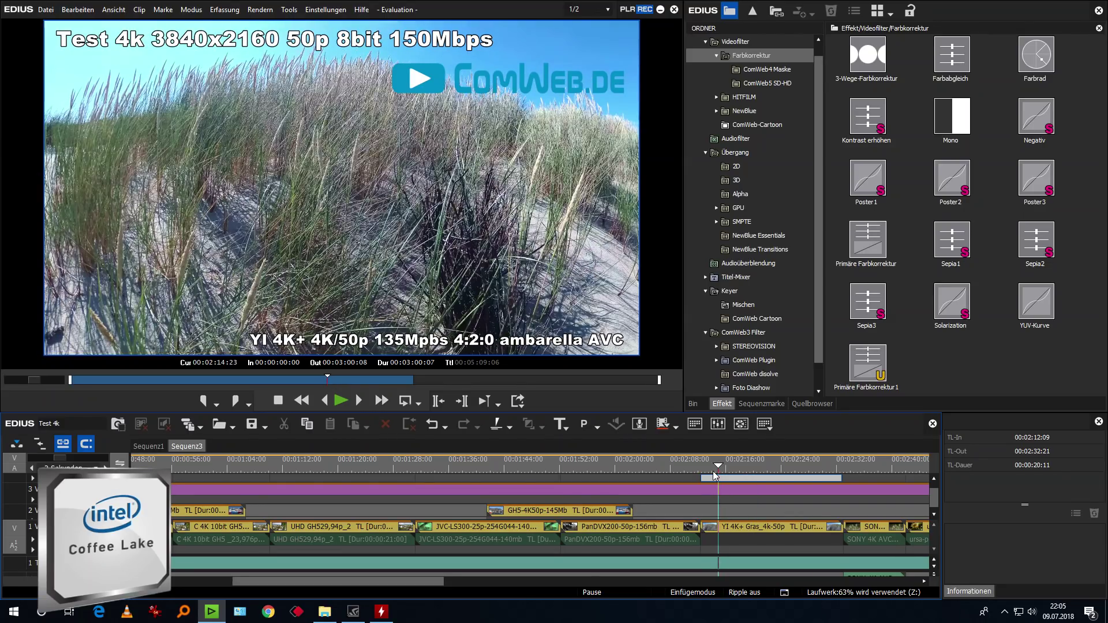
drag(326, 498, 874, 528)
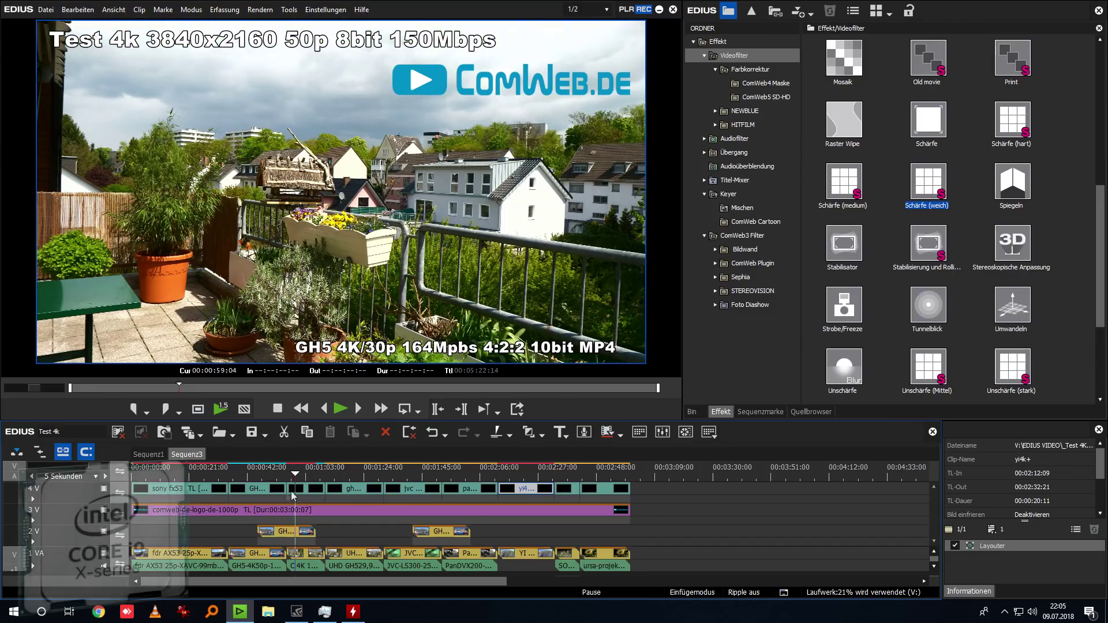
- On the Core i9 X-series system, switch the project settings to the UHD 50p 10bit preset
click(324, 10)
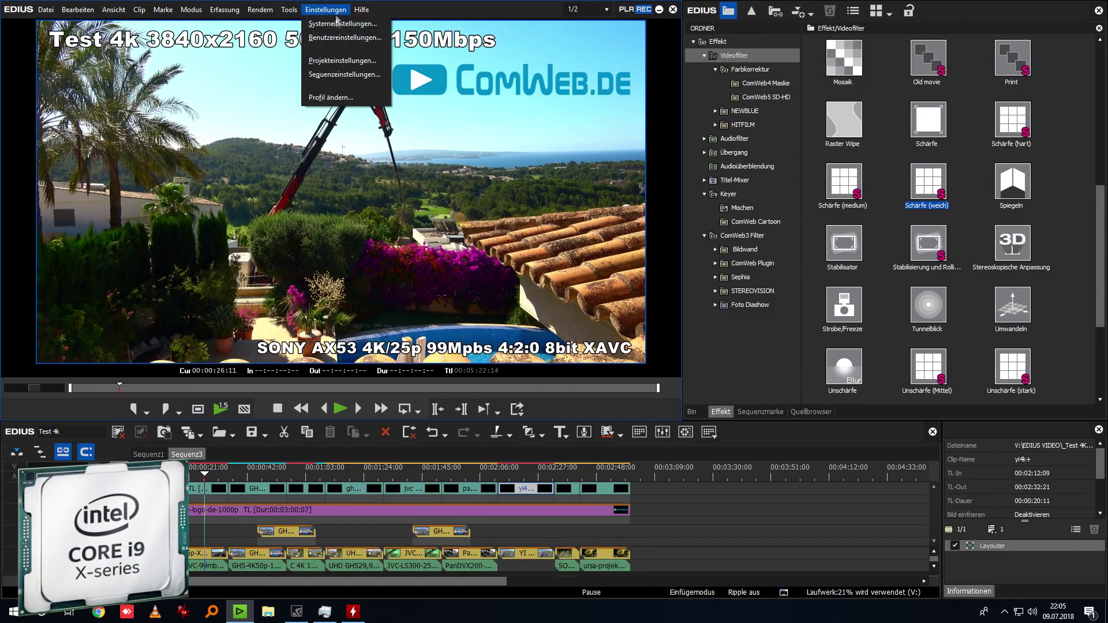
click(333, 62)
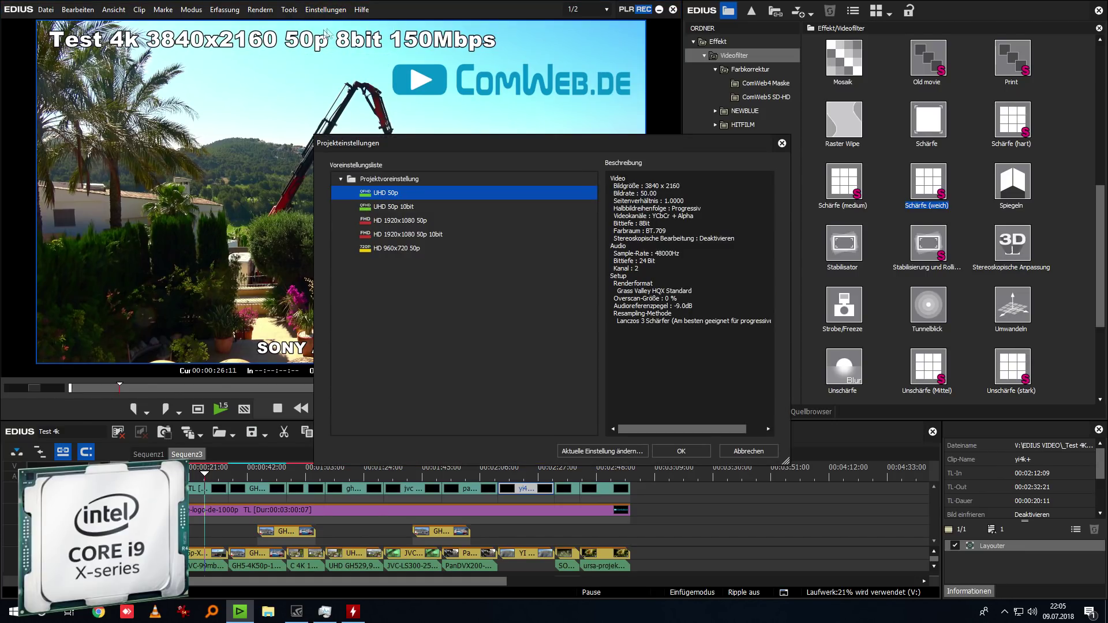
click(391, 207)
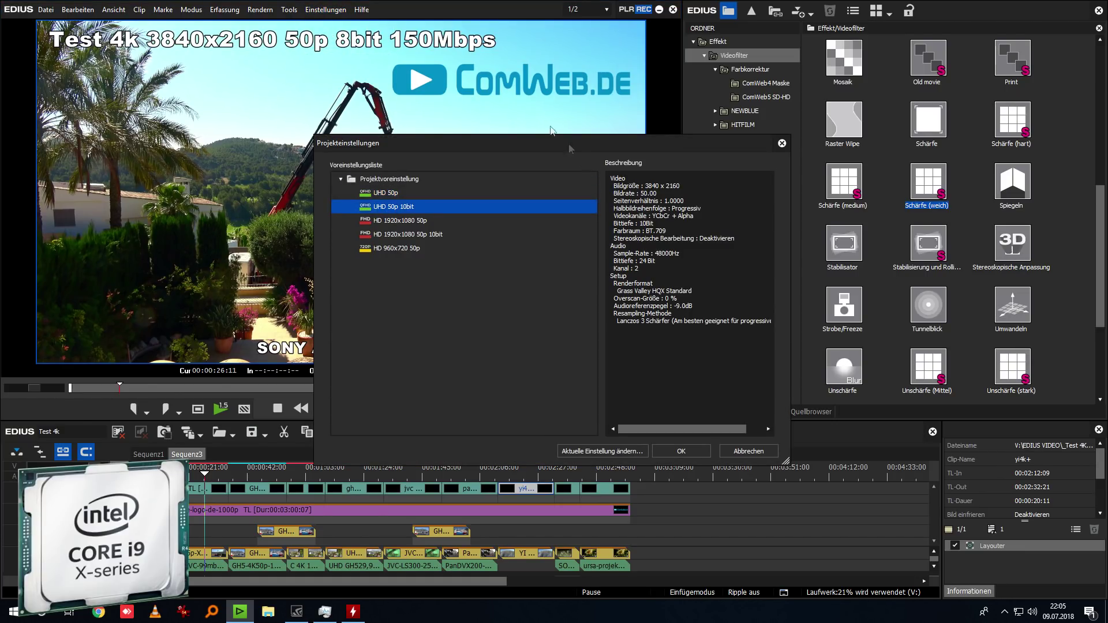
click(690, 454)
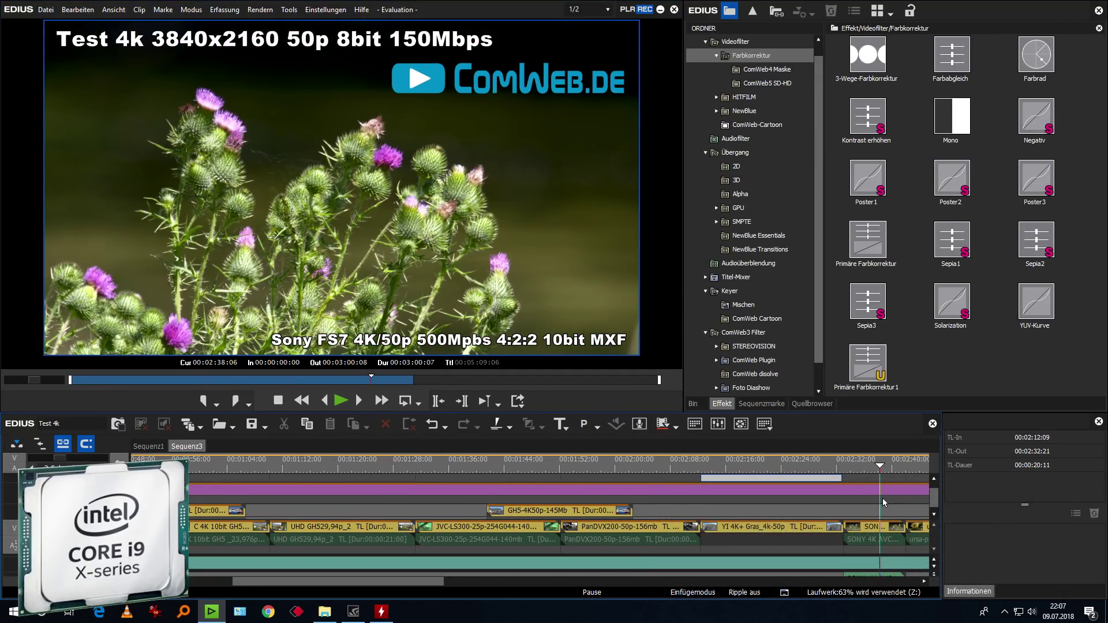
- On the Coffee Lake system, choose the UHD 50p 10bit project preset and set Resampling-Methode to Bereichsdurchschnitt (Schnell und scharf)
click(322, 11)
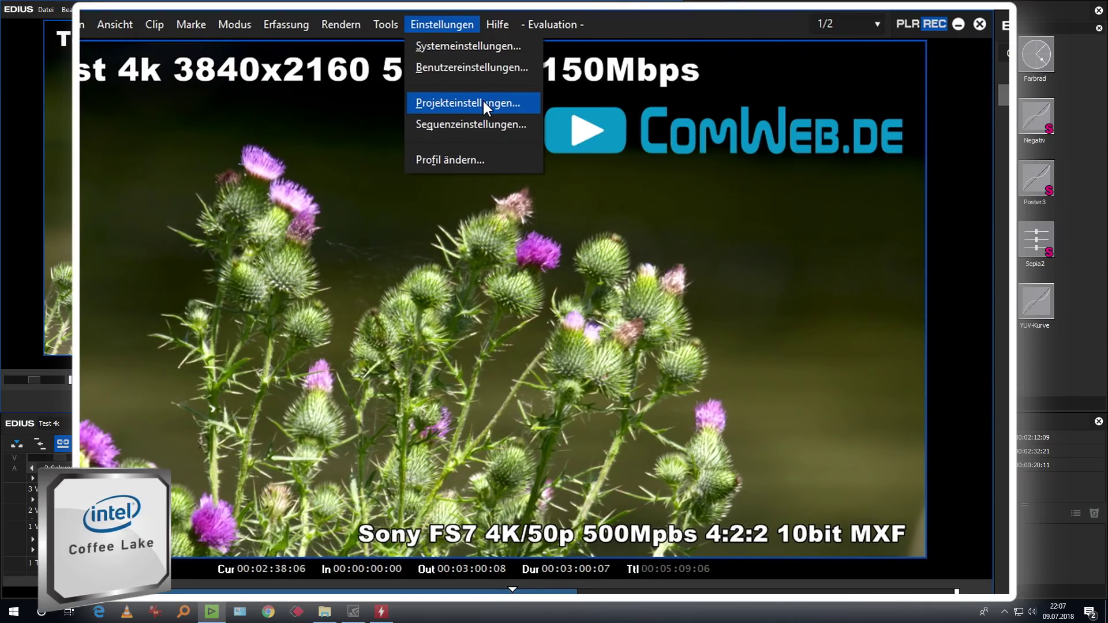
click(342, 60)
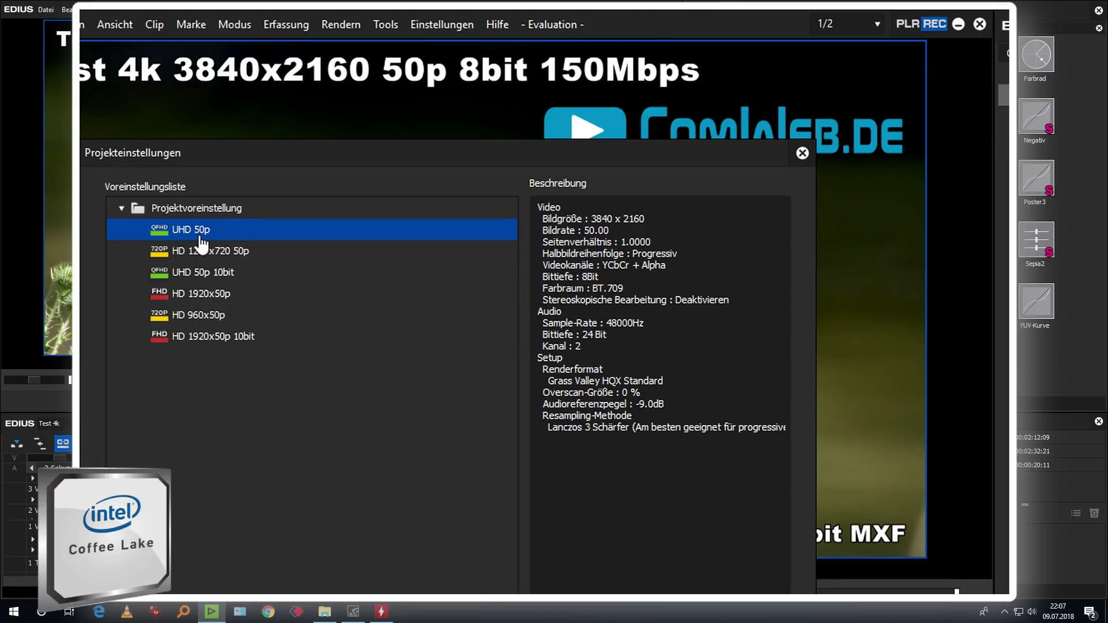
click(215, 276)
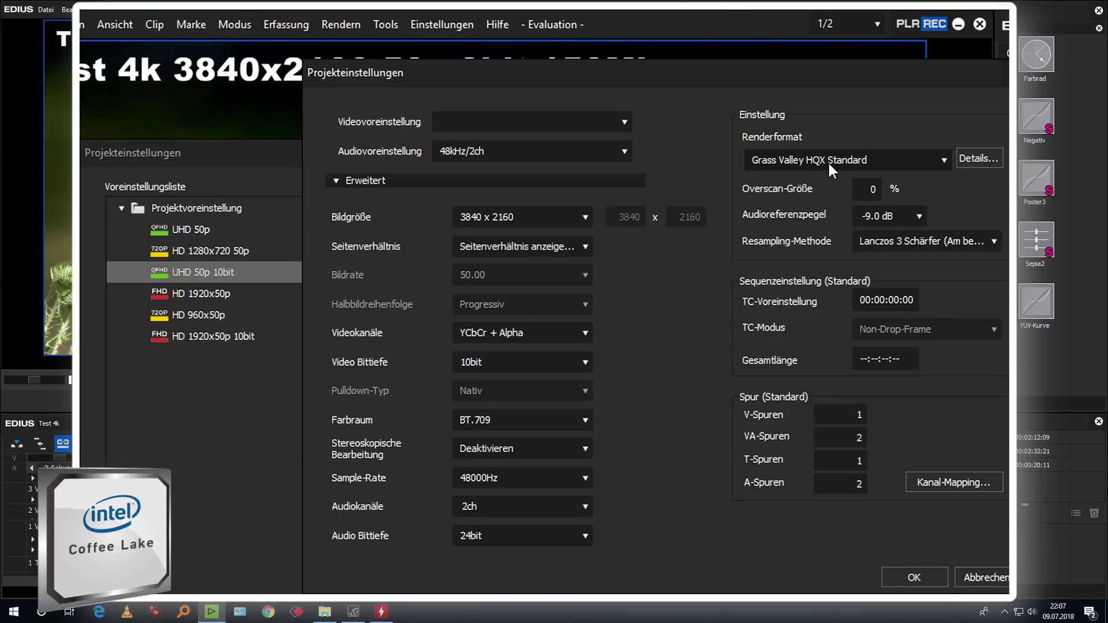
click(922, 244)
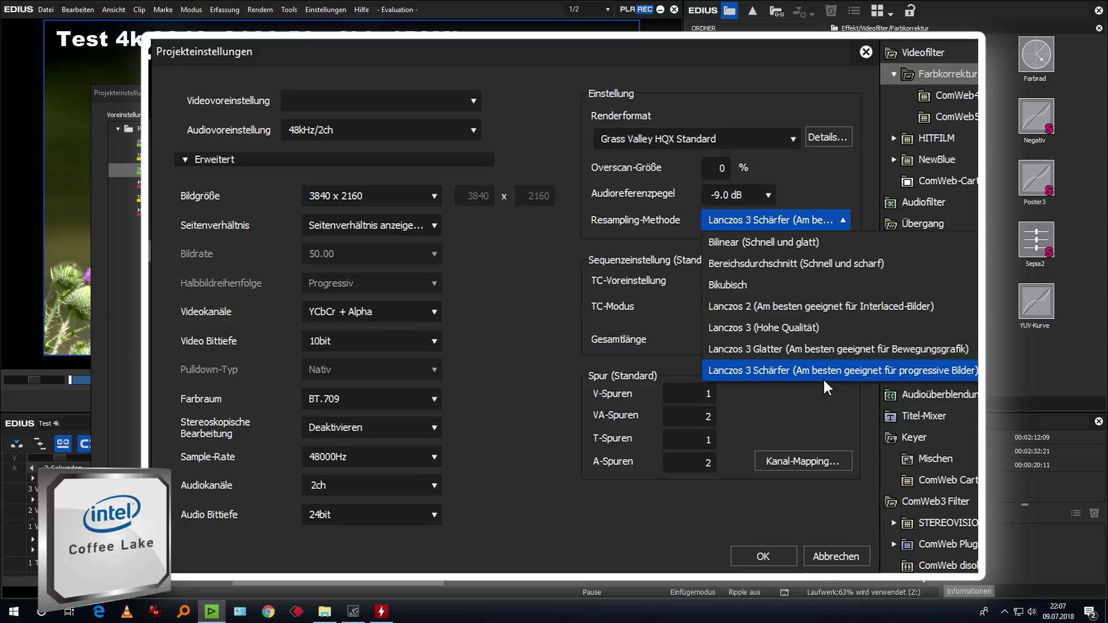
click(744, 265)
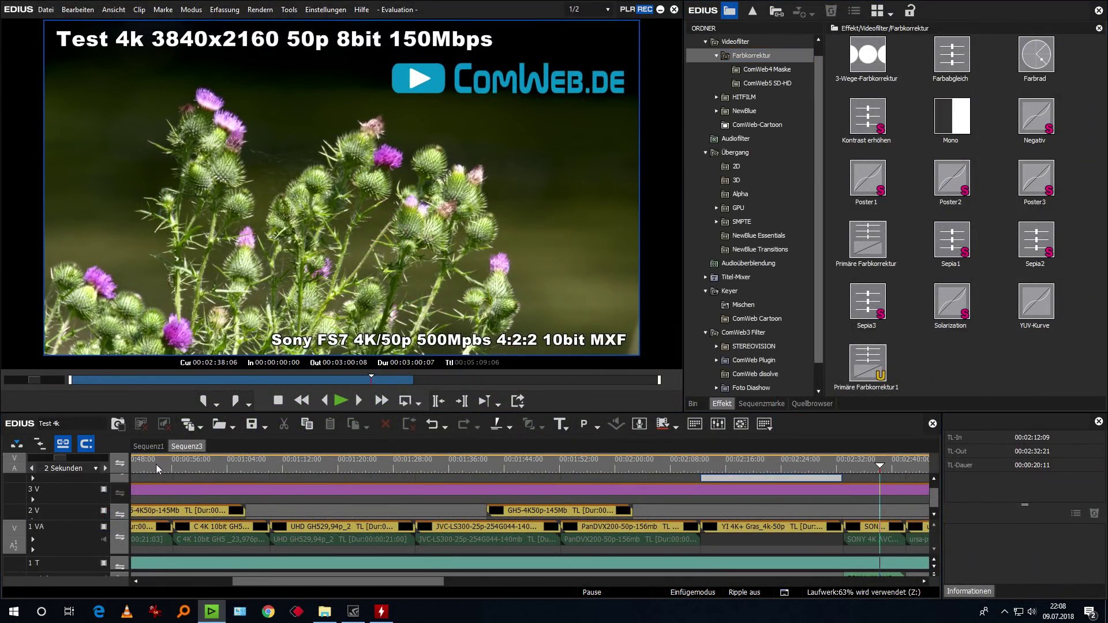
- Return to the start of Sequenz3 on Coffee Lake, and reposition the Core i9 system's playhead at about 21 seconds
click(156, 463)
key(Home)
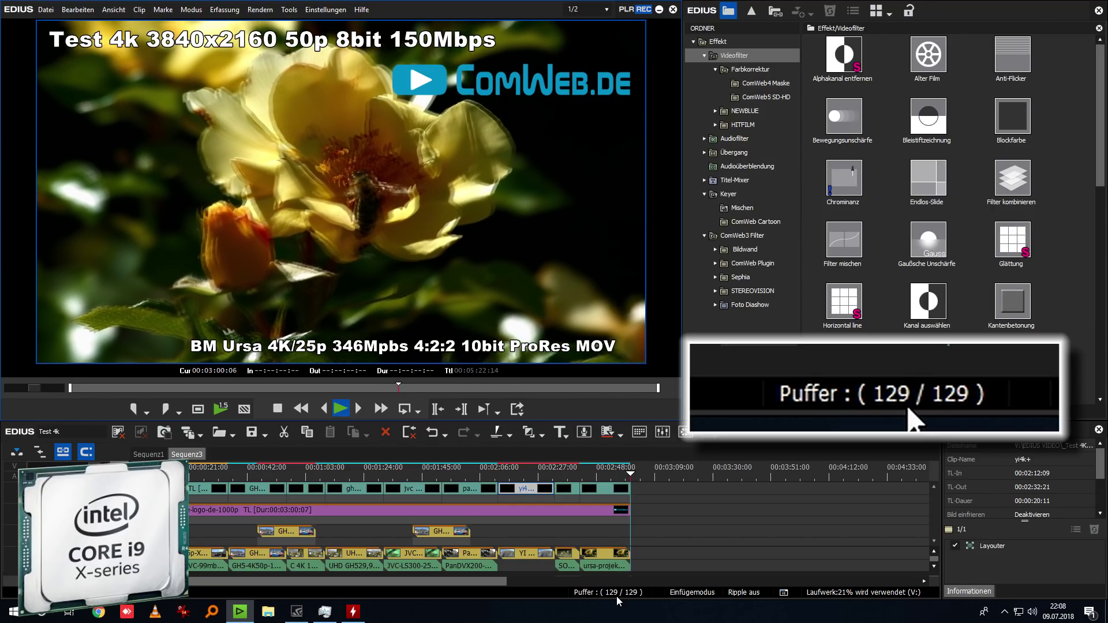
click(192, 474)
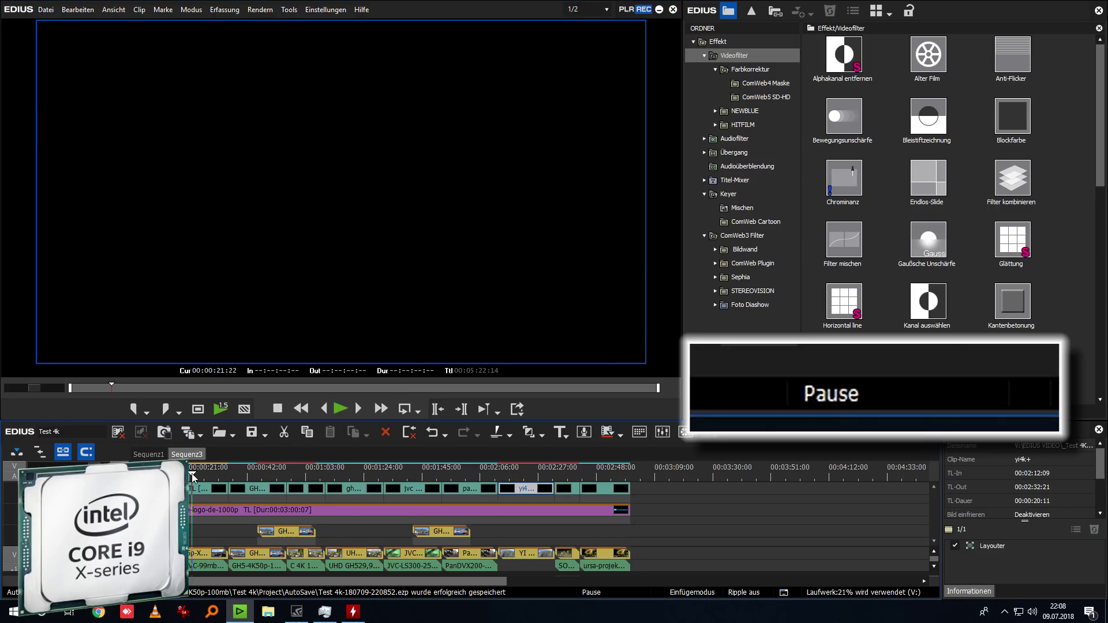